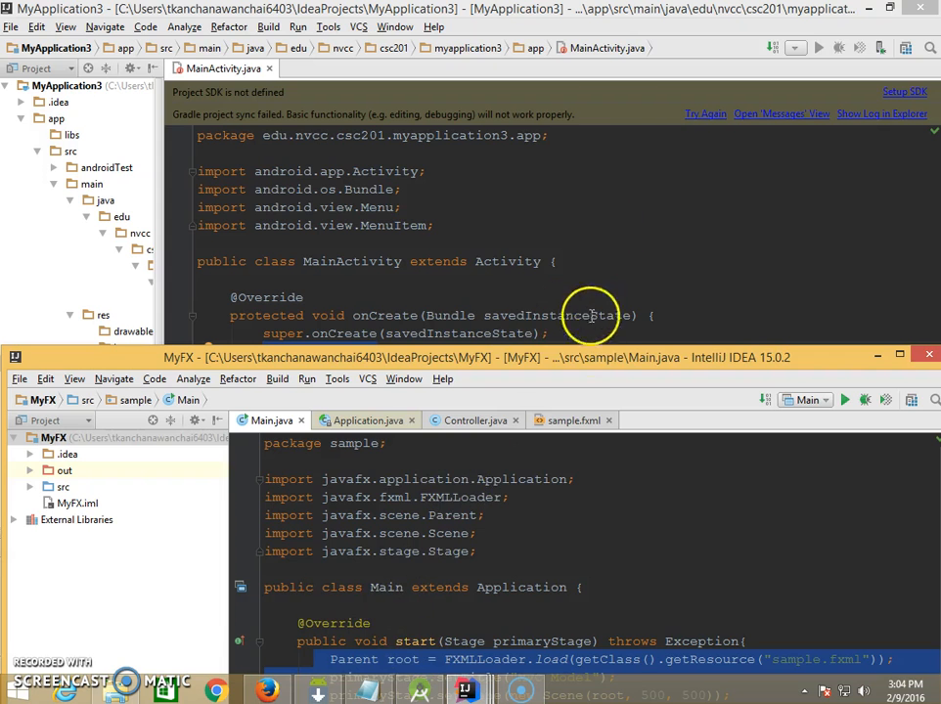
- Bring the MyFX project's Main.java into view and examine the FXMLLoader.load call for sample.fxml in the start method
{"action": "left_click_drag", "start_coordinate": [640, 359], "coordinate": [626, 404]}
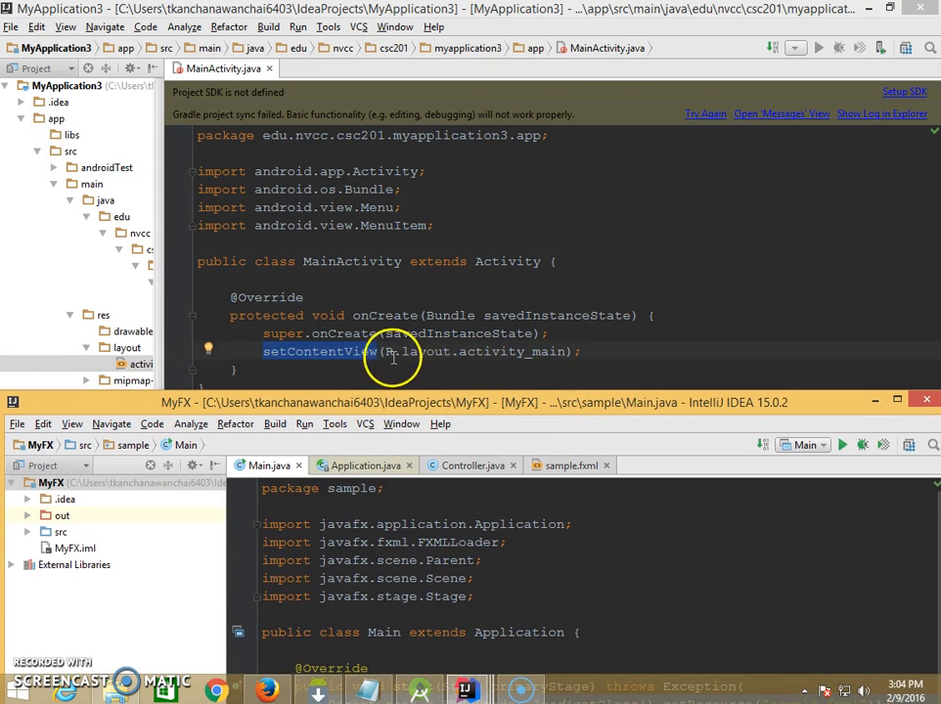
{"action": "left_click_drag", "start_coordinate": [551, 401], "coordinate": [528, 182]}
{"action": "left_click", "coordinate": [431, 486]}
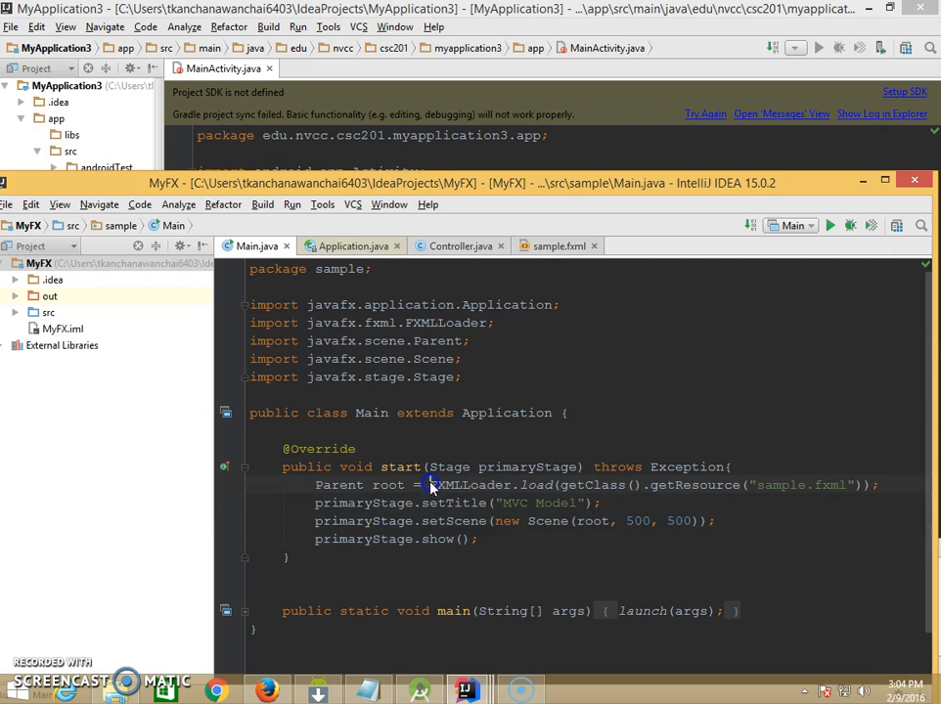
{"action": "left_click_drag", "start_coordinate": [549, 478], "coordinate": [860, 492]}
{"action": "left_click", "coordinate": [841, 502]}
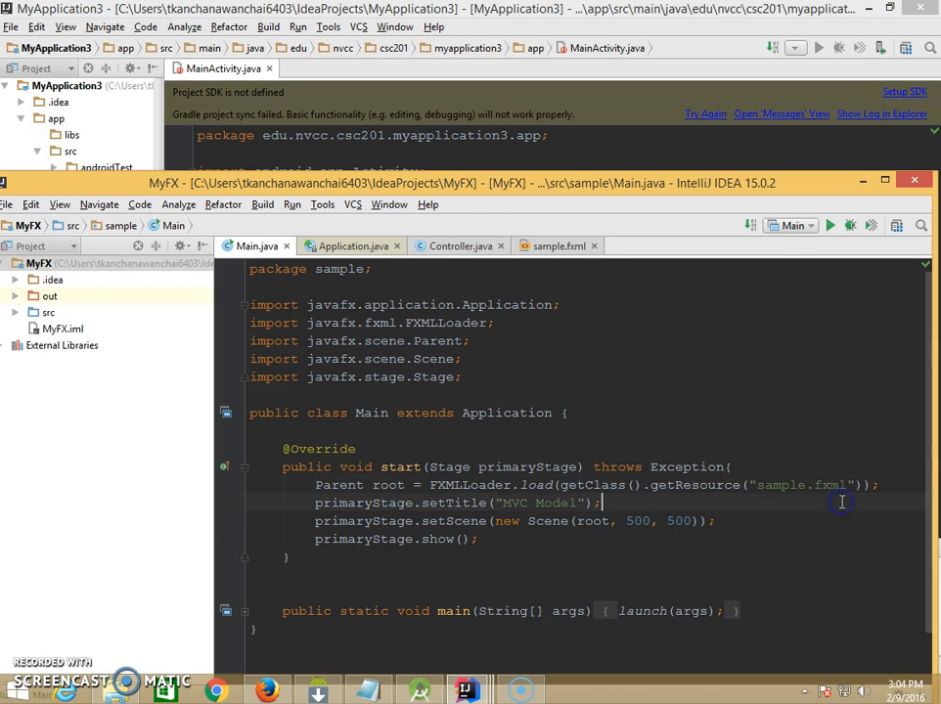
- Open sample.fxml and show its layout in Scene Builder
{"action": "left_click", "coordinate": [557, 246]}
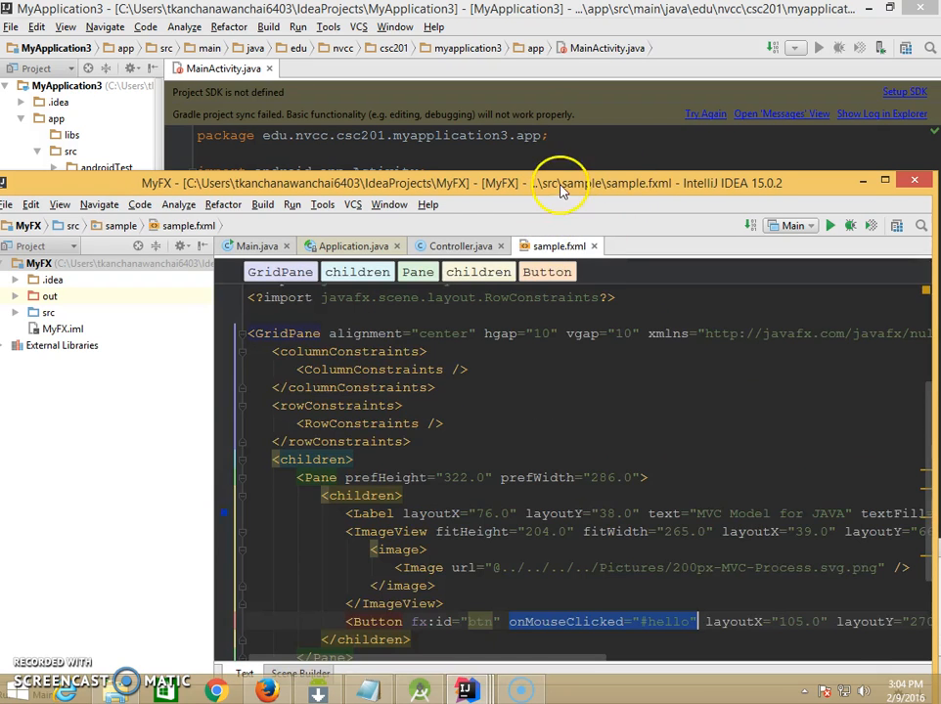
{"action": "left_click_drag", "start_coordinate": [557, 177], "coordinate": [533, 71]}
{"action": "left_click", "coordinate": [259, 561]}
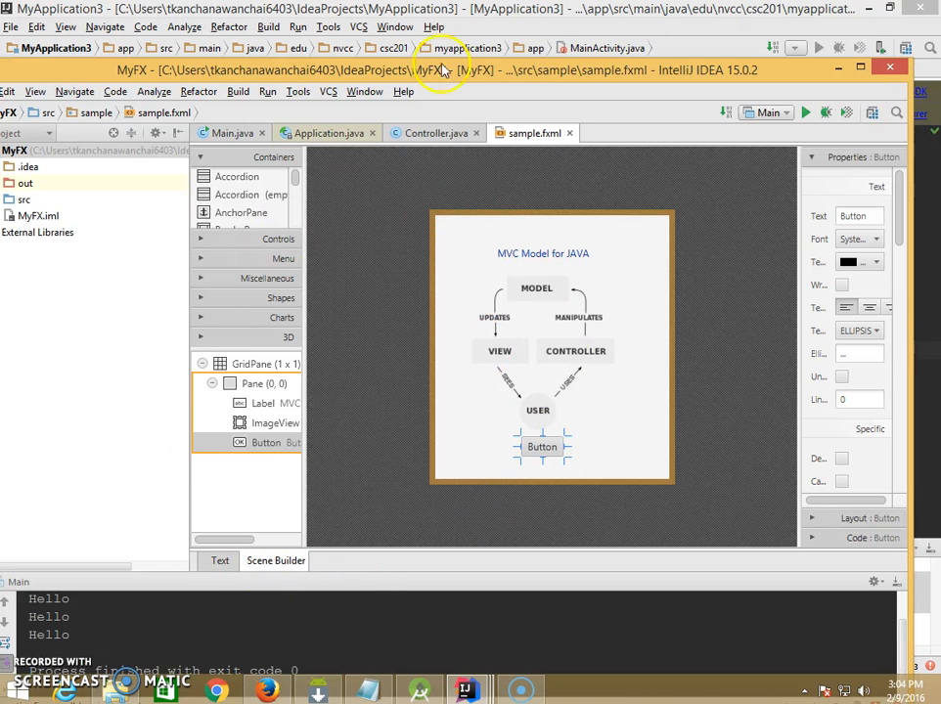
- Close Main.java and open the compiled Main.class from out/production/MyFX/sample, accepting the JetBrains Decompiler terms
{"action": "left_click", "coordinate": [261, 134]}
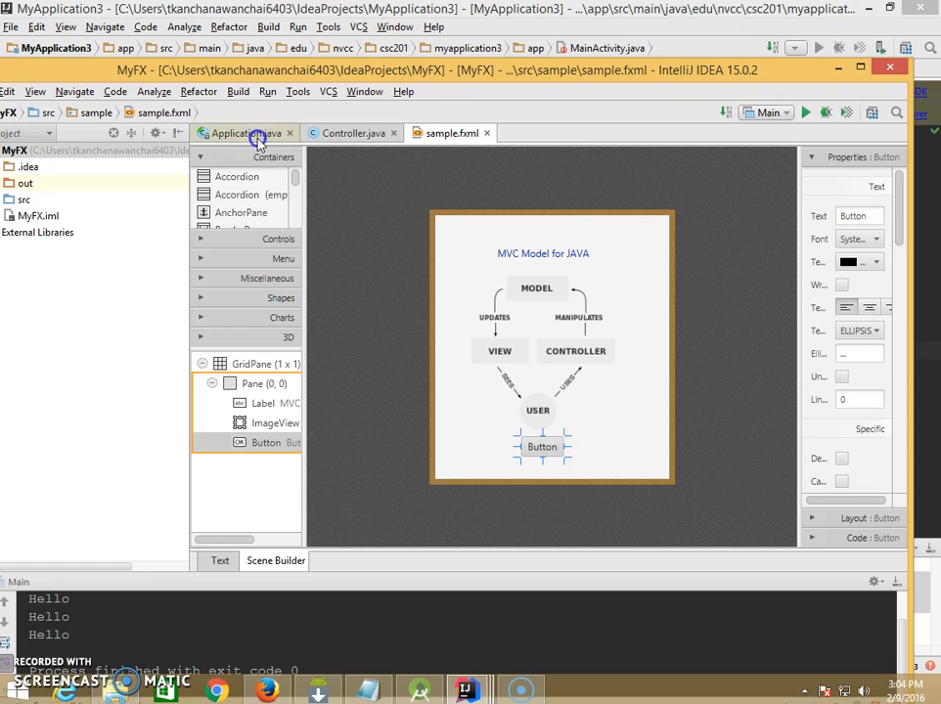
{"action": "left_click", "coordinate": [243, 134]}
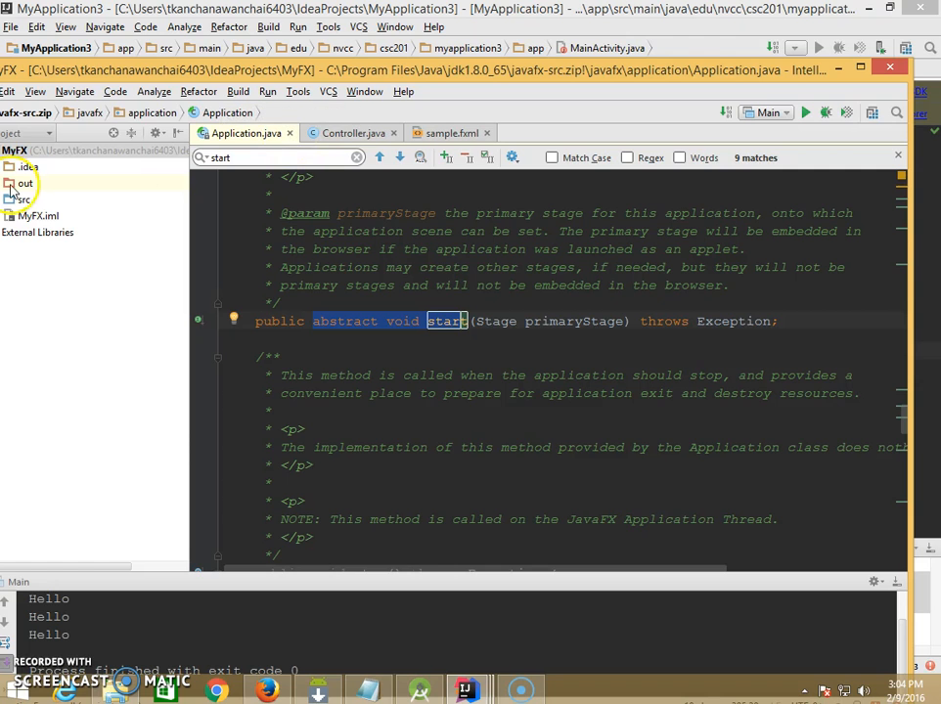
{"action": "left_click_drag", "start_coordinate": [103, 78], "coordinate": [161, 85]}
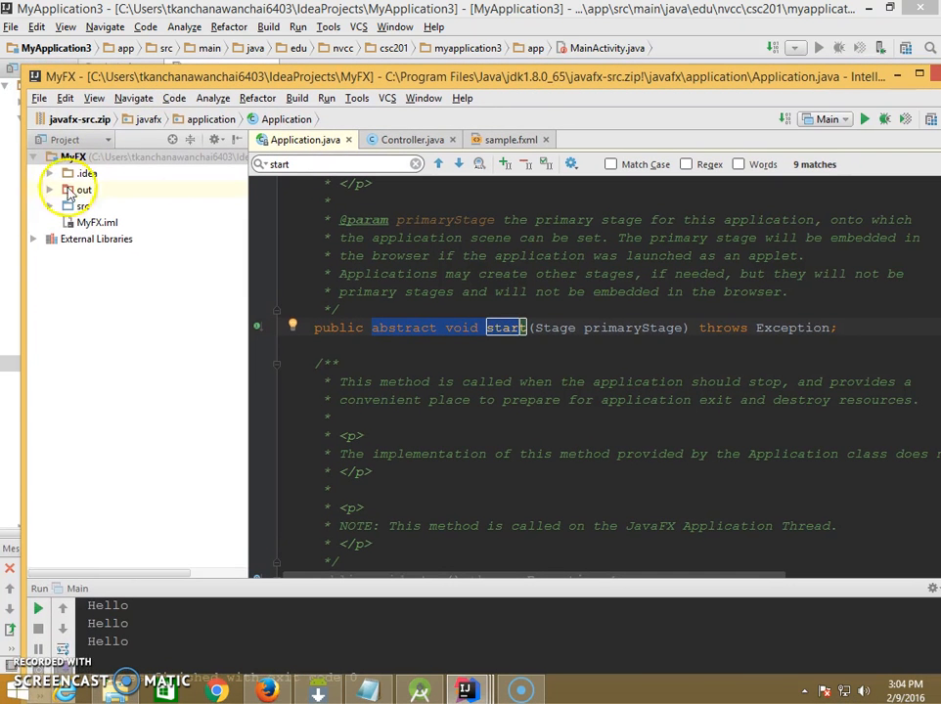
{"action": "left_click", "coordinate": [57, 182]}
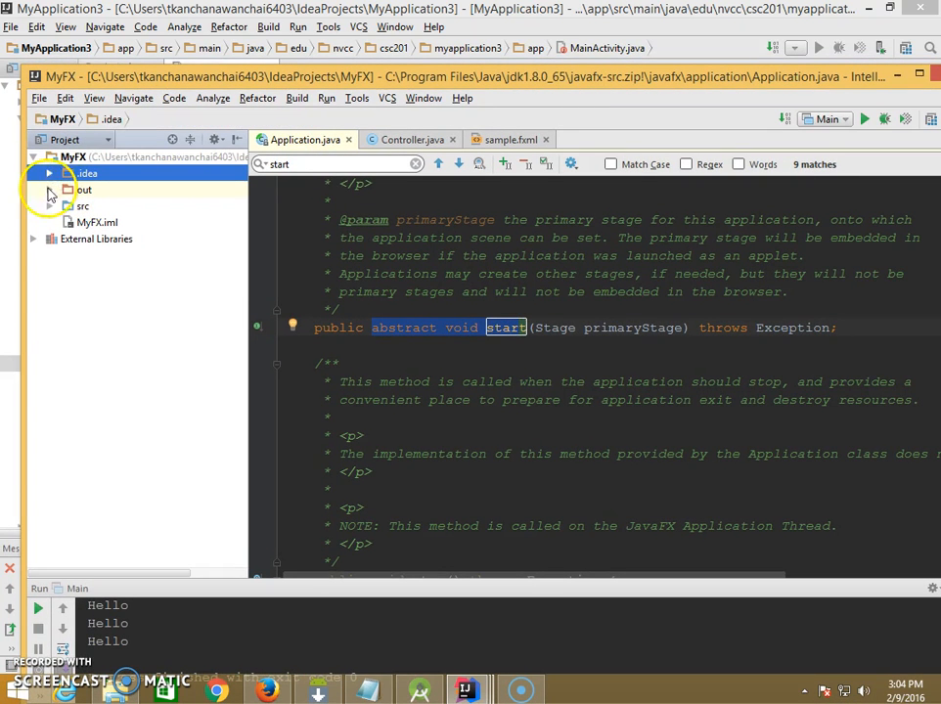
{"action": "left_click", "coordinate": [50, 190]}
{"action": "double_click", "coordinate": [154, 273]}
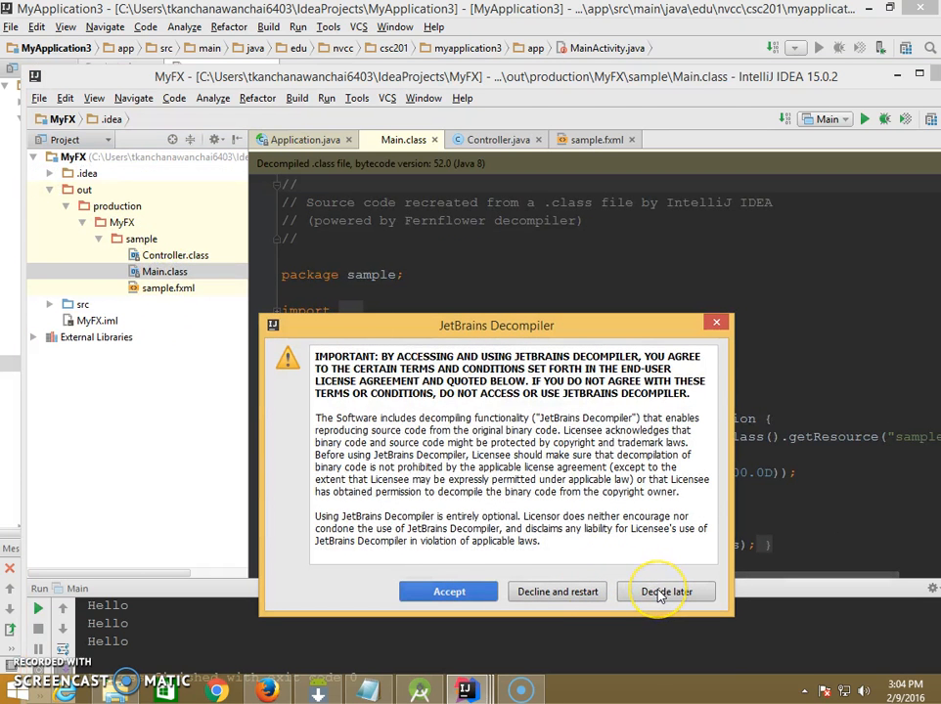
{"action": "left_click", "coordinate": [659, 594]}
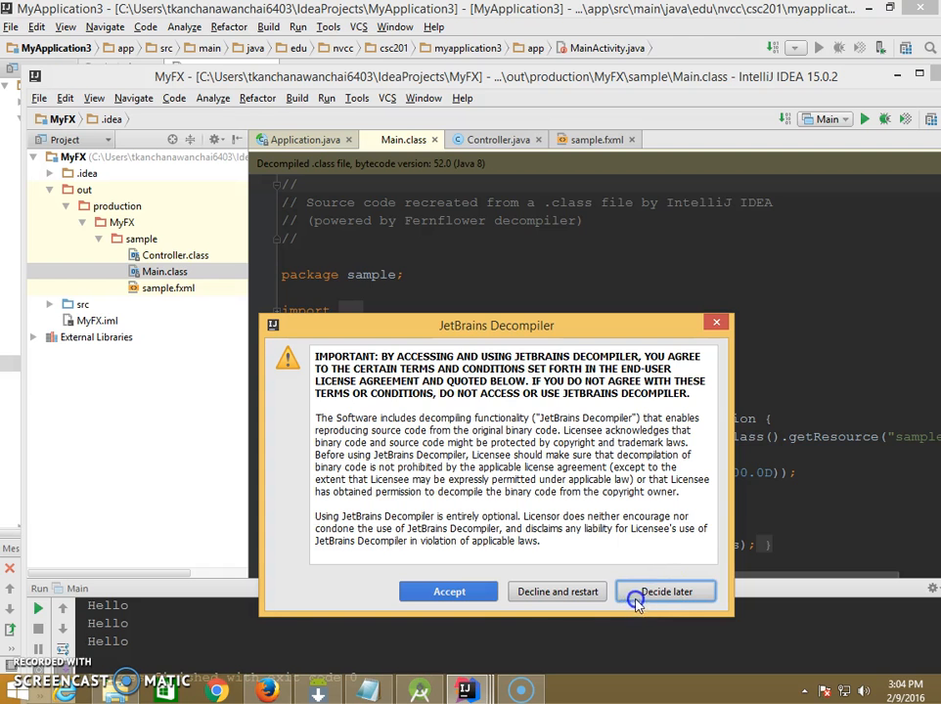
{"action": "left_click", "coordinate": [486, 593]}
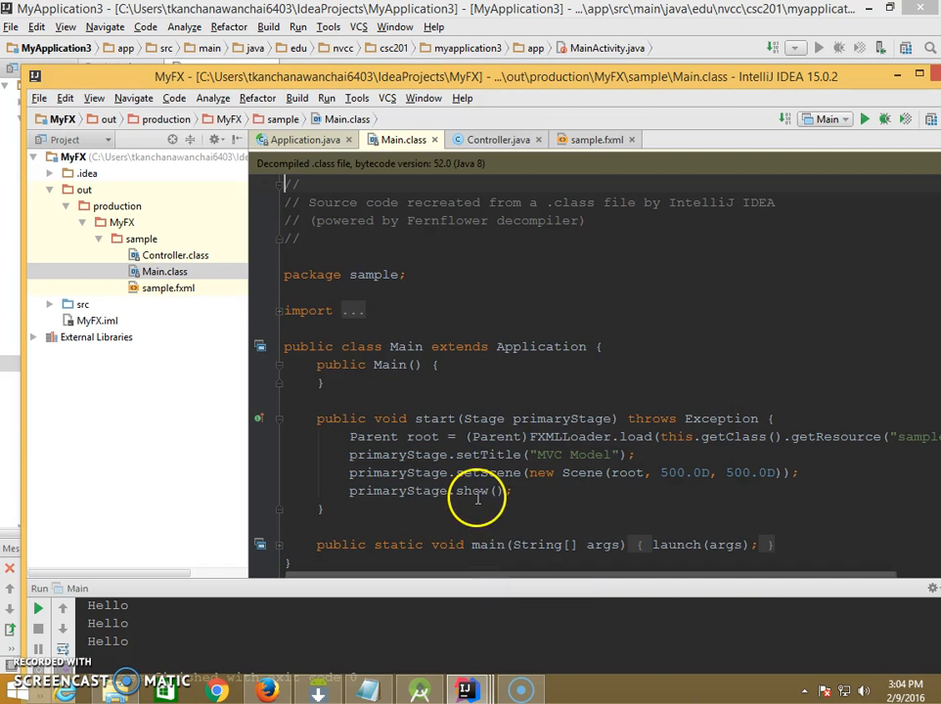
- Examine how the start method in Main.class loads root and passes it to the new Scene in primaryStage.setScene
{"action": "scroll", "coordinate": [477, 497], "scroll_direction": "down", "scroll_amount": 2}
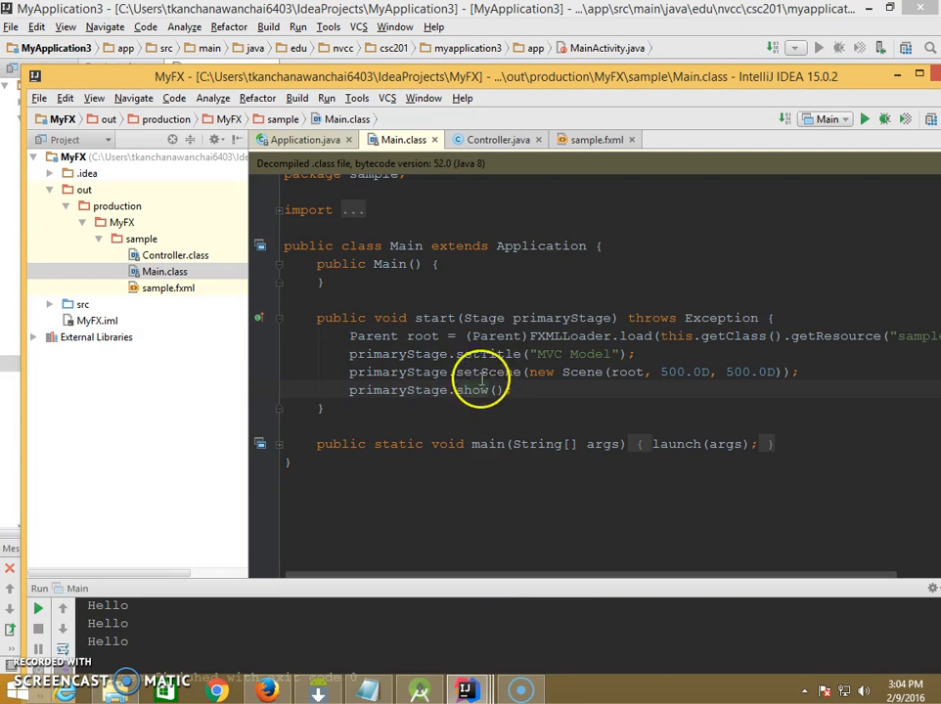
{"action": "left_click_drag", "start_coordinate": [404, 336], "coordinate": [443, 335]}
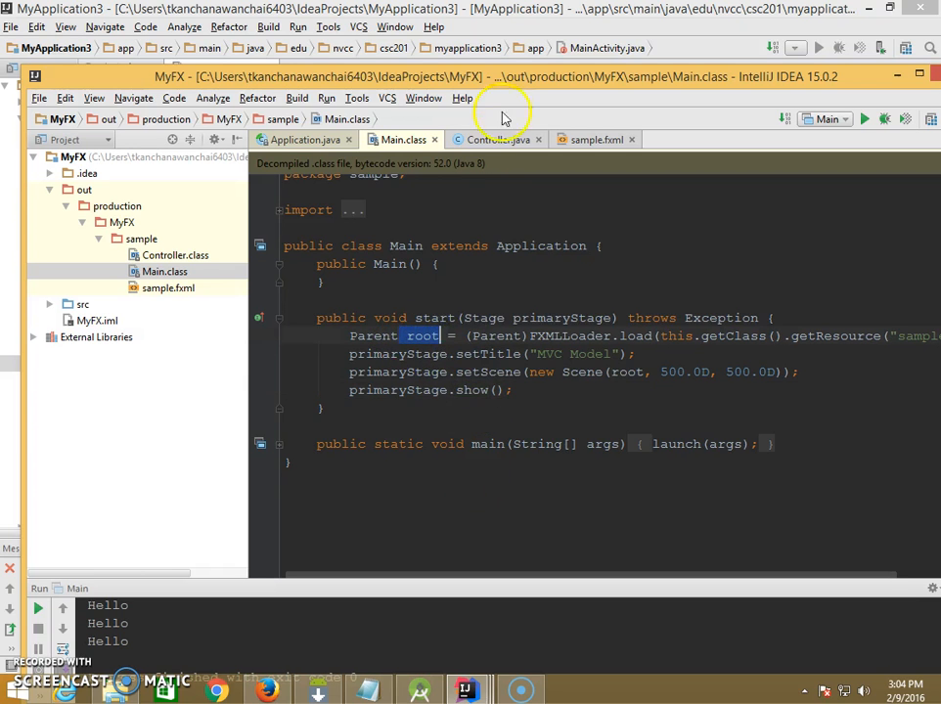
{"action": "left_click_drag", "start_coordinate": [533, 81], "coordinate": [471, 78]}
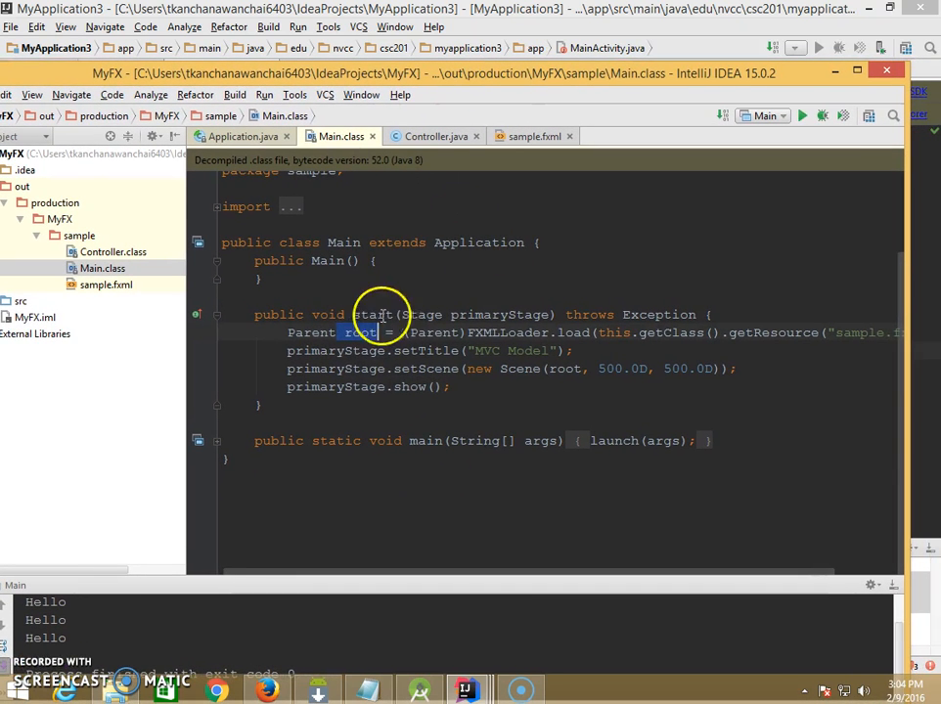
{"action": "left_click", "coordinate": [296, 338]}
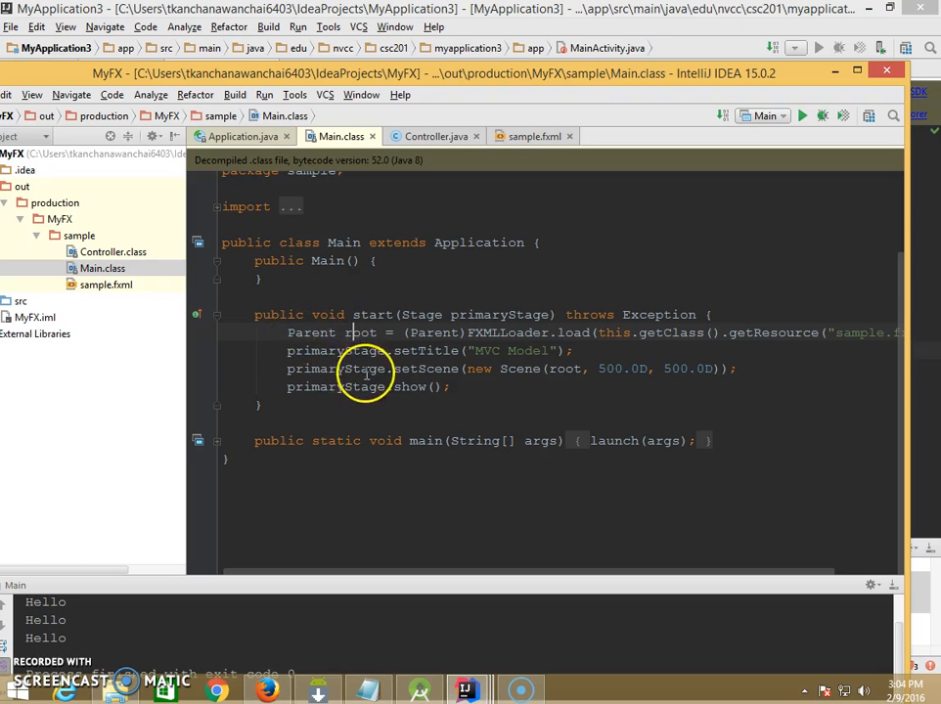
{"action": "left_click_drag", "start_coordinate": [288, 369], "coordinate": [396, 369]}
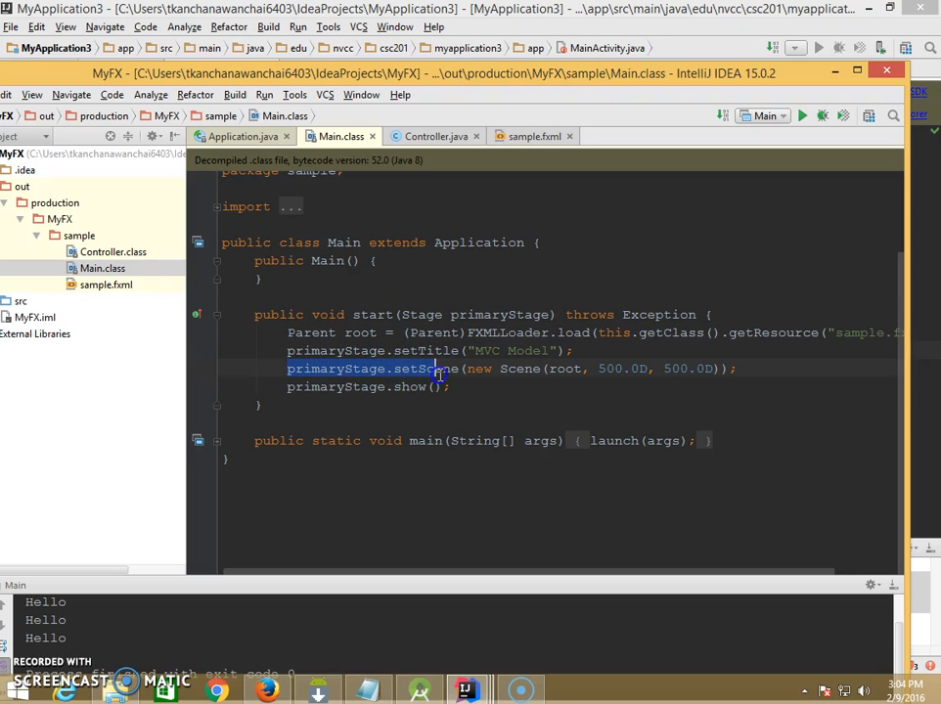
{"action": "left_click_drag", "start_coordinate": [468, 369], "coordinate": [507, 369]}
{"action": "left_click", "coordinate": [567, 369]}
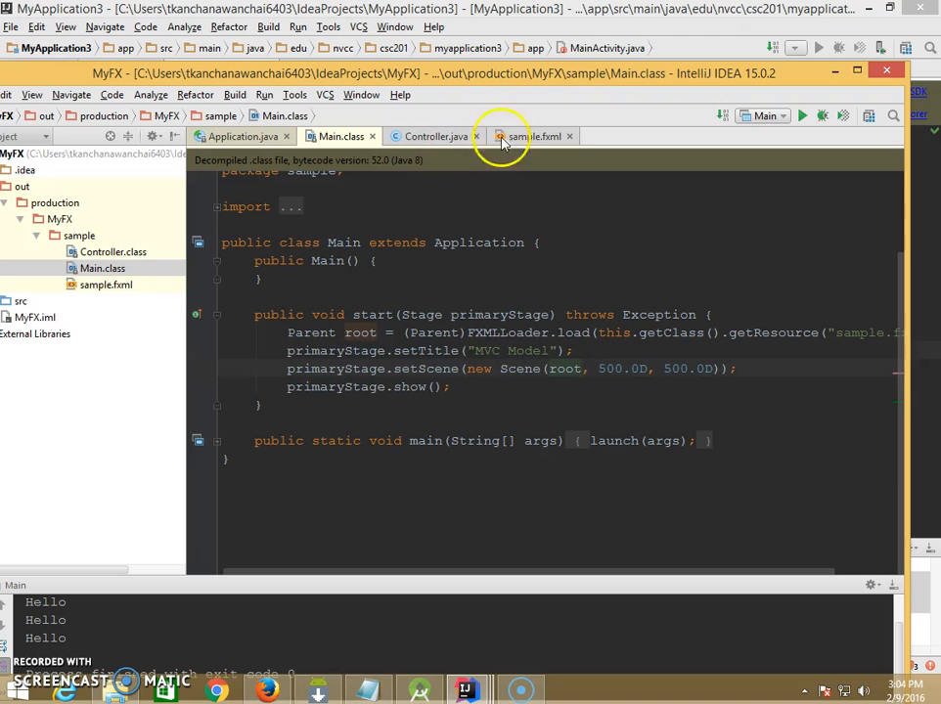
- Run the Main configuration and compare the MVC Model window with the setScene line in the code
{"action": "left_click", "coordinate": [804, 115]}
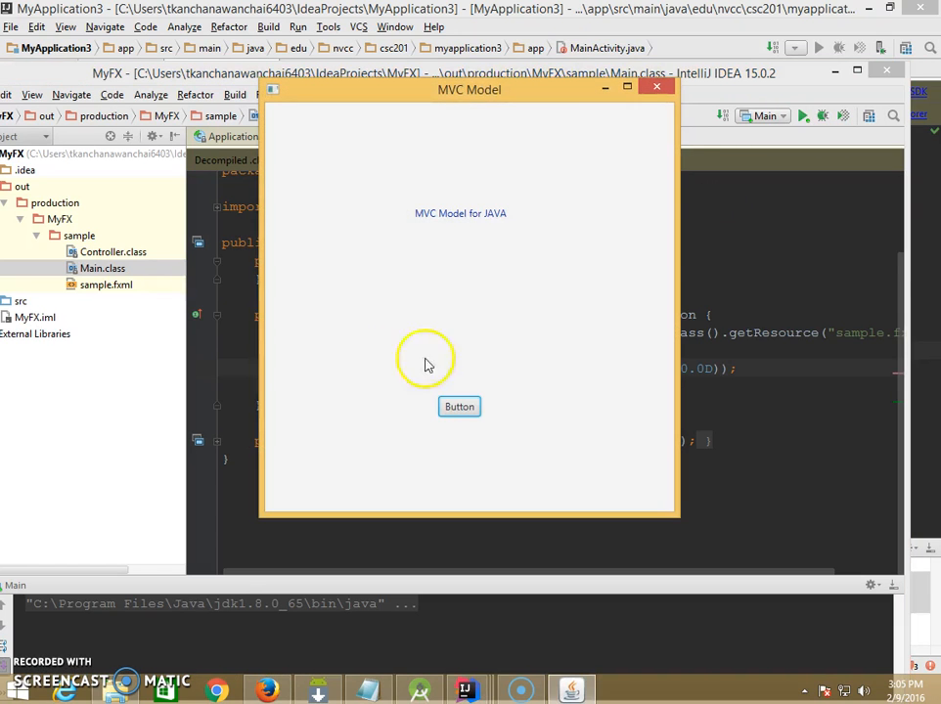
{"action": "left_click_drag", "start_coordinate": [455, 156], "coordinate": [419, 414]}
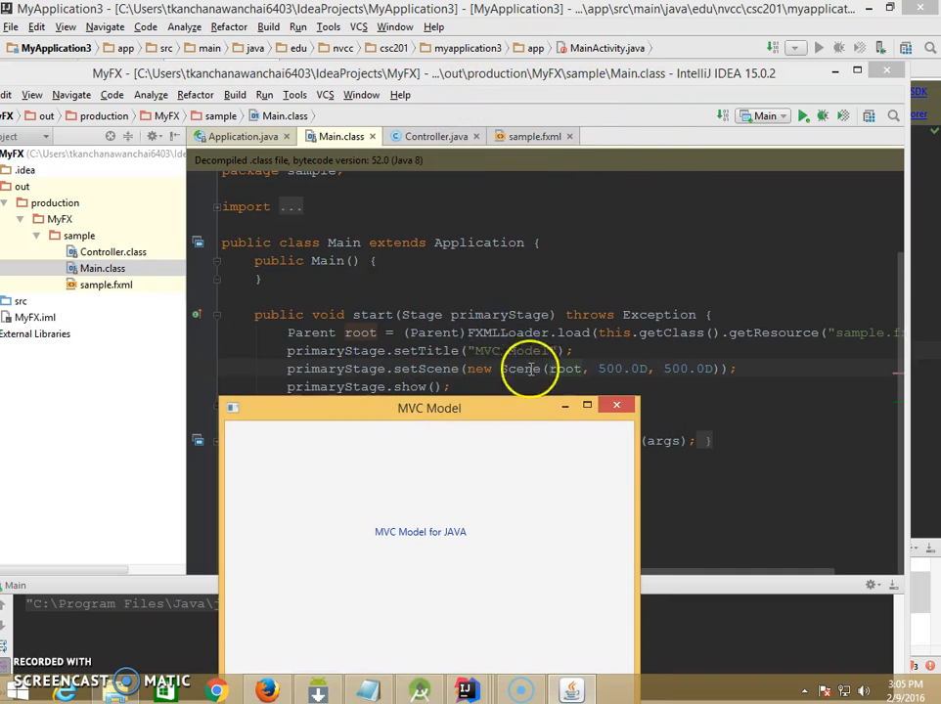
{"action": "left_click_drag", "start_coordinate": [494, 407], "coordinate": [460, 403]}
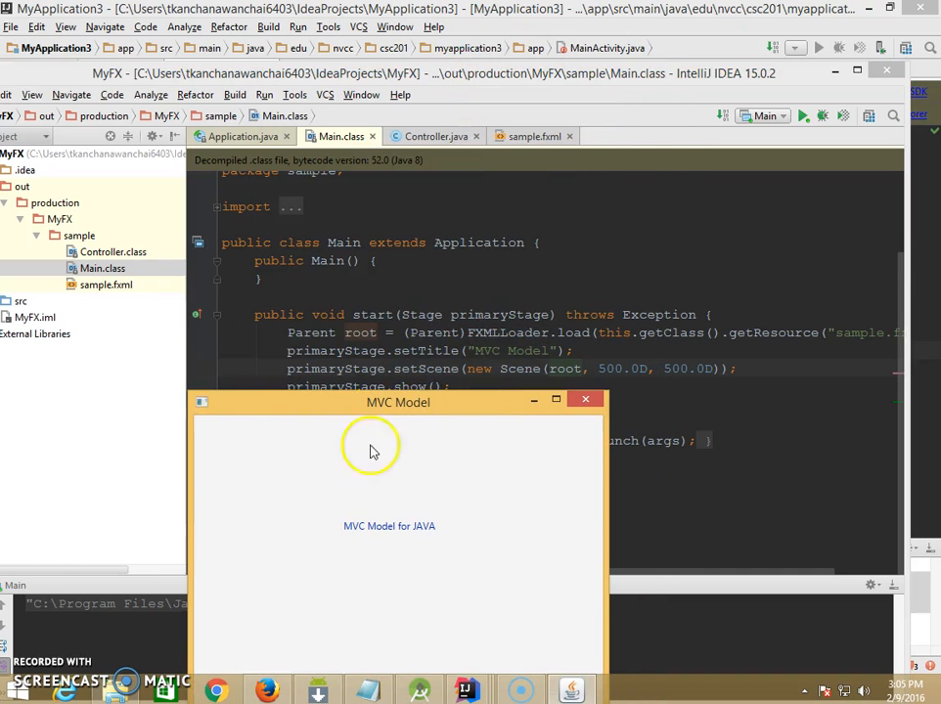
{"action": "left_click_drag", "start_coordinate": [492, 402], "coordinate": [269, 172]}
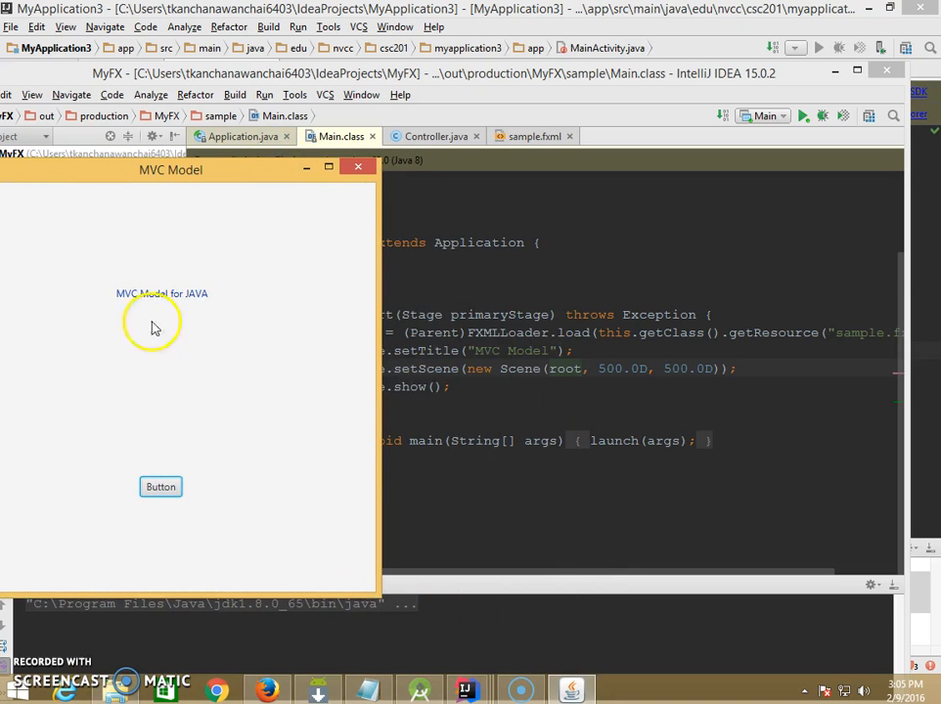
{"action": "left_click", "coordinate": [553, 371]}
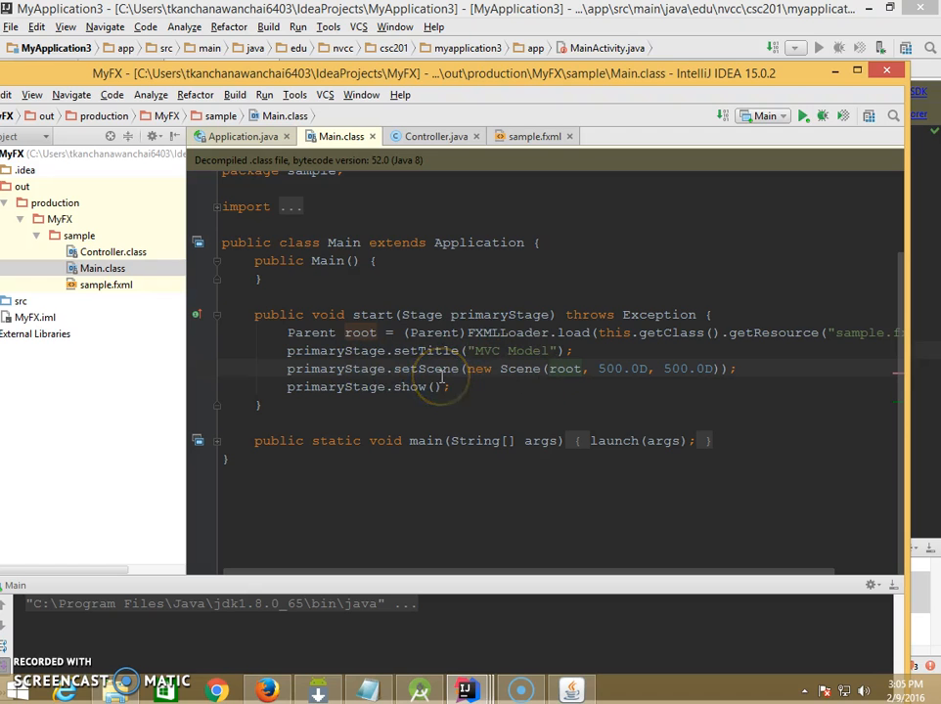
- Minimize the MVC Model window and bring the MyApplication3 project with MainActivity.java to the front
{"action": "left_click_drag", "start_coordinate": [658, 71], "coordinate": [697, 408]}
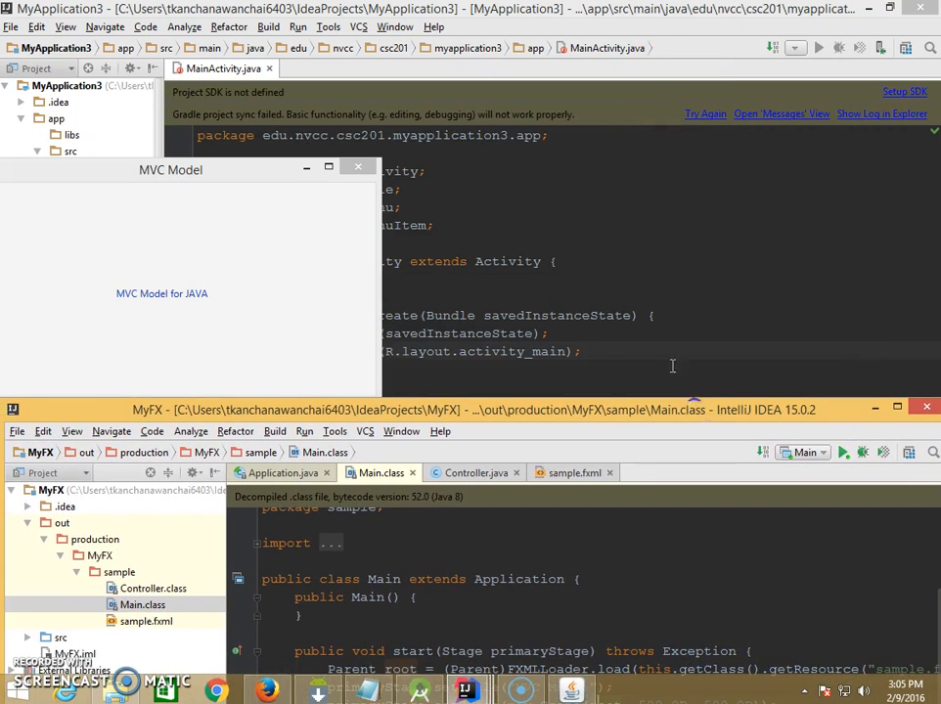
{"action": "left_click", "coordinate": [309, 172]}
{"action": "left_click", "coordinate": [482, 378]}
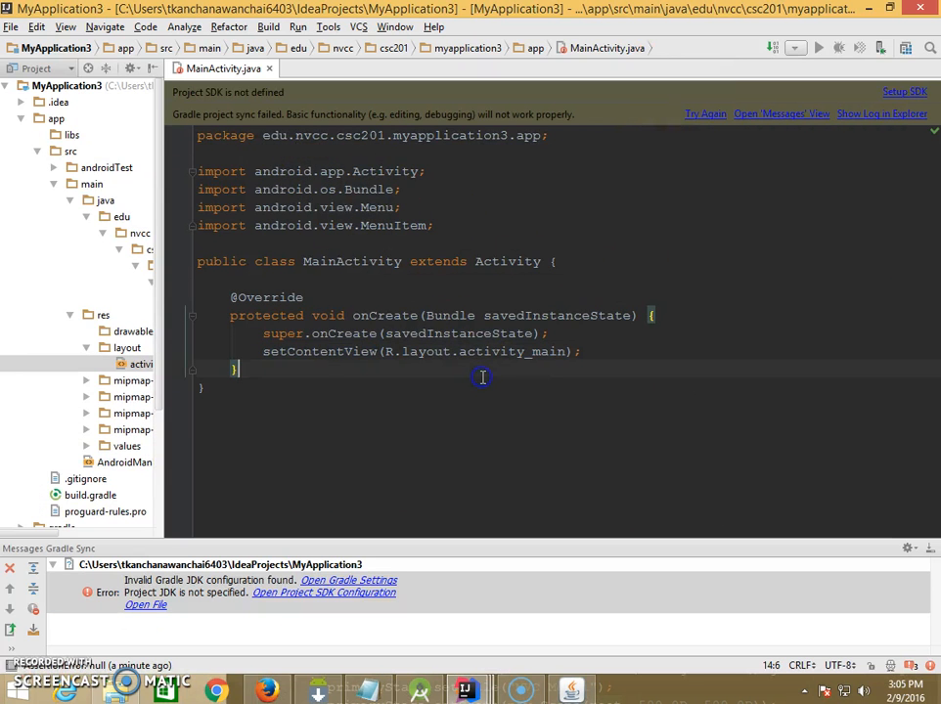
- Highlight the setContentView call and its R.layout.activity_main argument in the onCreate method of MainActivity.java
{"action": "left_click_drag", "start_coordinate": [260, 350], "coordinate": [377, 356]}
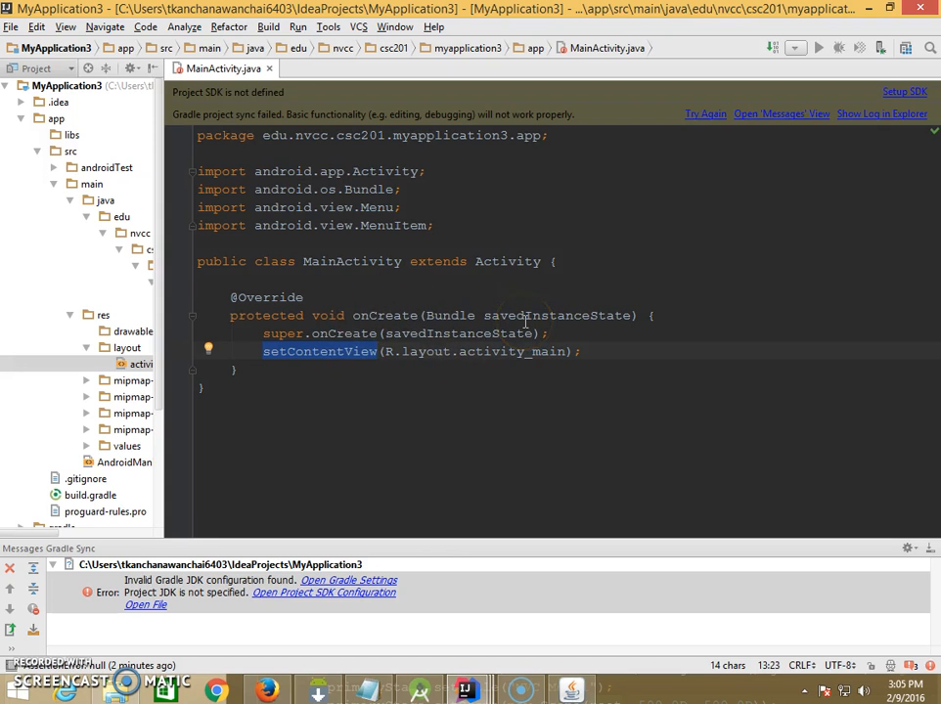
{"action": "left_click", "coordinate": [419, 355]}
{"action": "left_click_drag", "start_coordinate": [388, 354], "coordinate": [543, 354]}
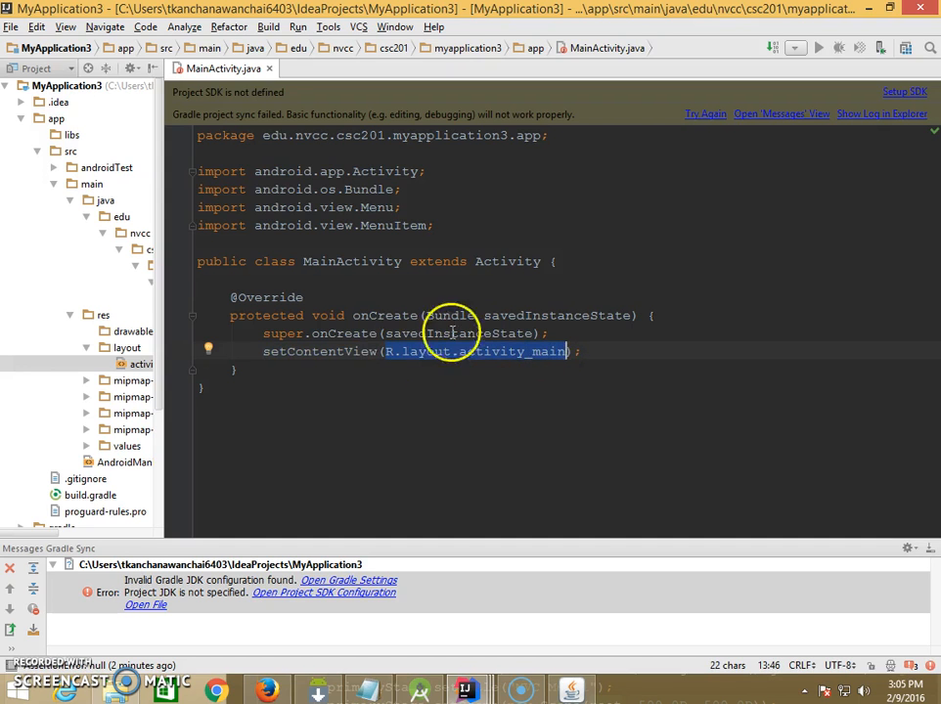
- Widen the project tree and trace the R and layout parts of the setContentView argument to the res/layout folder
{"action": "left_click_drag", "start_coordinate": [166, 211], "coordinate": [334, 231]}
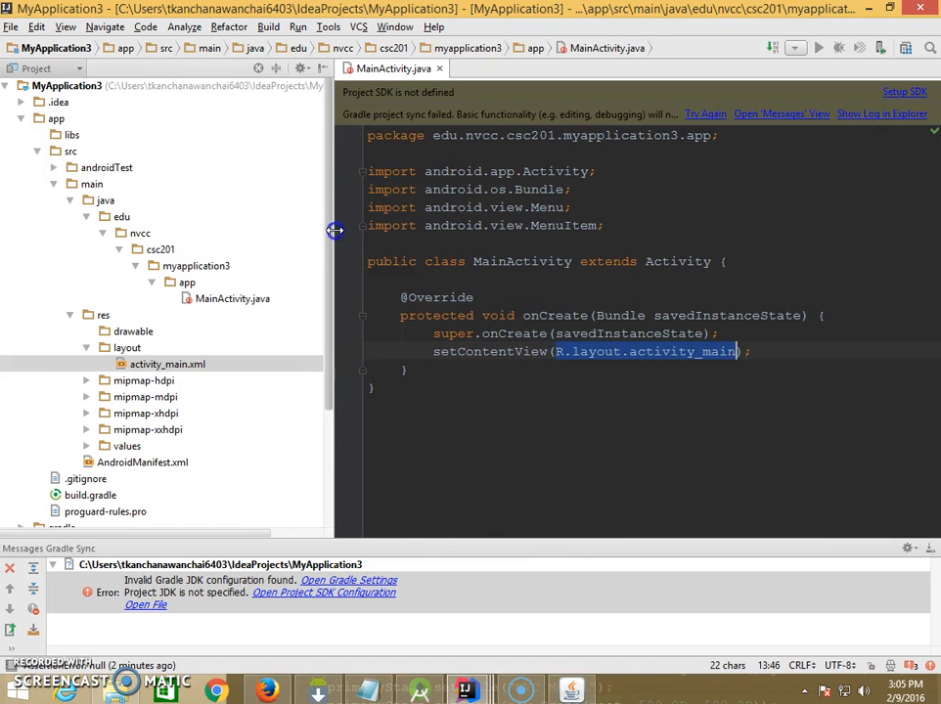
{"action": "left_click", "coordinate": [563, 368]}
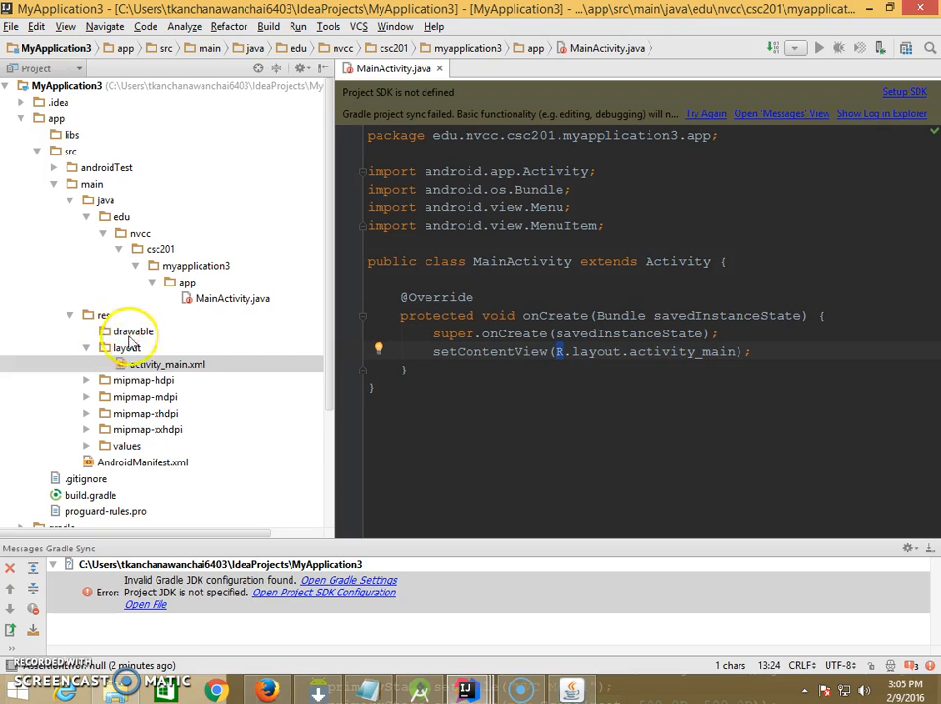
{"action": "left_click", "coordinate": [152, 365]}
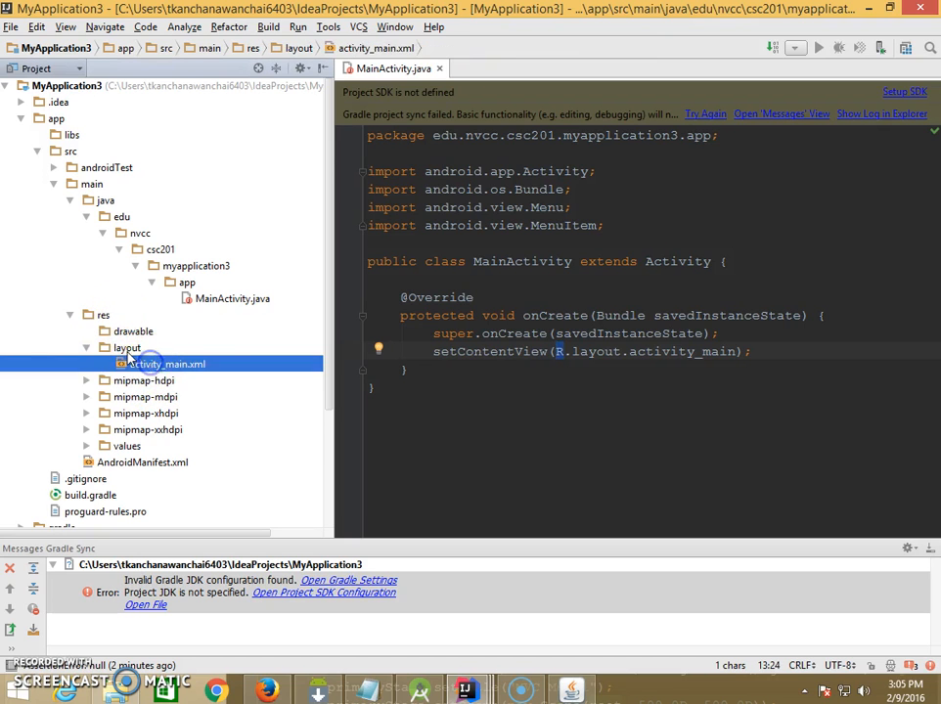
{"action": "left_click", "coordinate": [128, 351]}
{"action": "left_click_drag", "start_coordinate": [621, 352], "coordinate": [584, 354]}
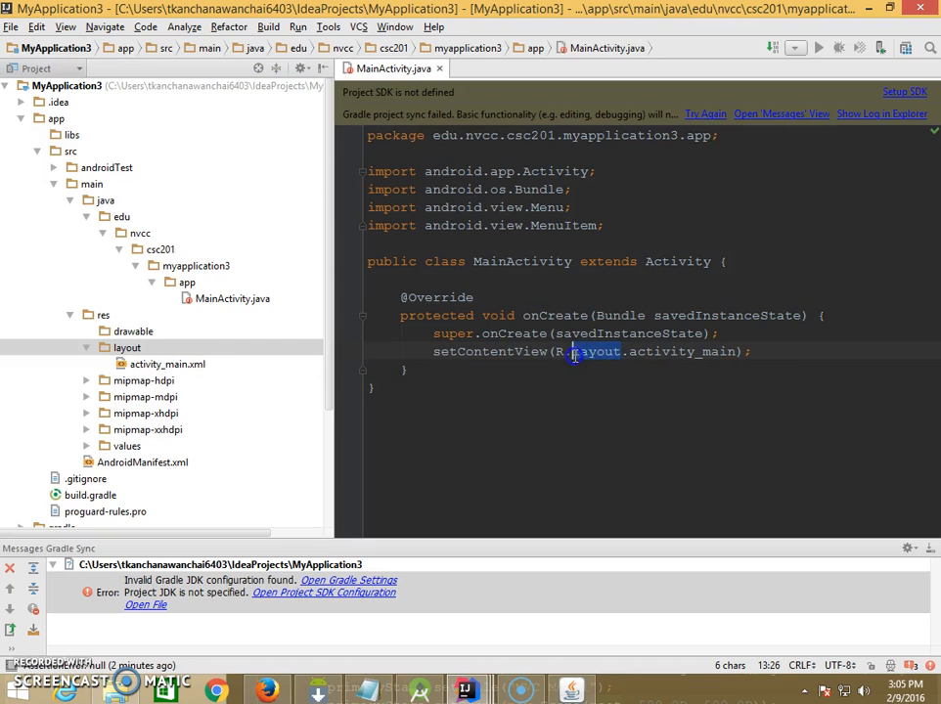
{"action": "left_click", "coordinate": [629, 354]}
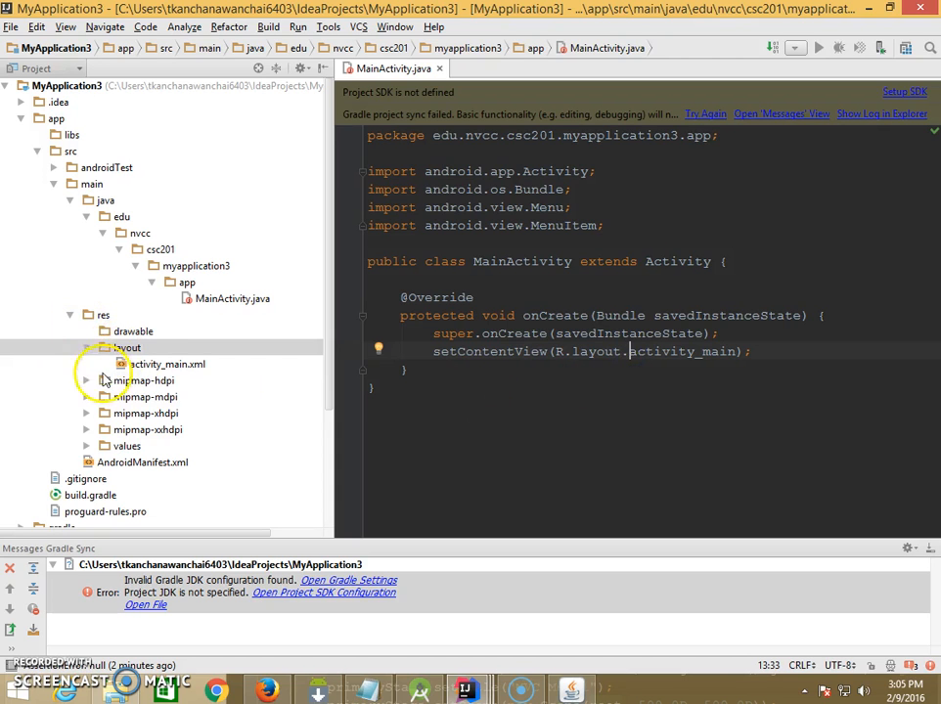
- Open activity_main.xml from res/layout, narrow the project tree and examine the TextView element in the code
{"action": "left_click", "coordinate": [139, 366]}
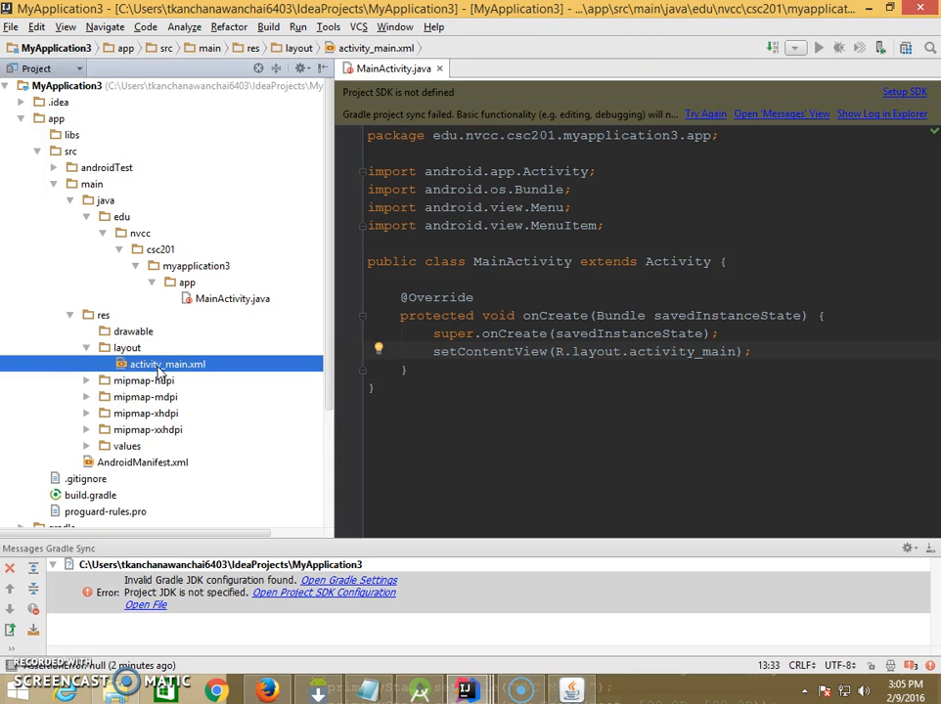
{"action": "double_click", "coordinate": [157, 366]}
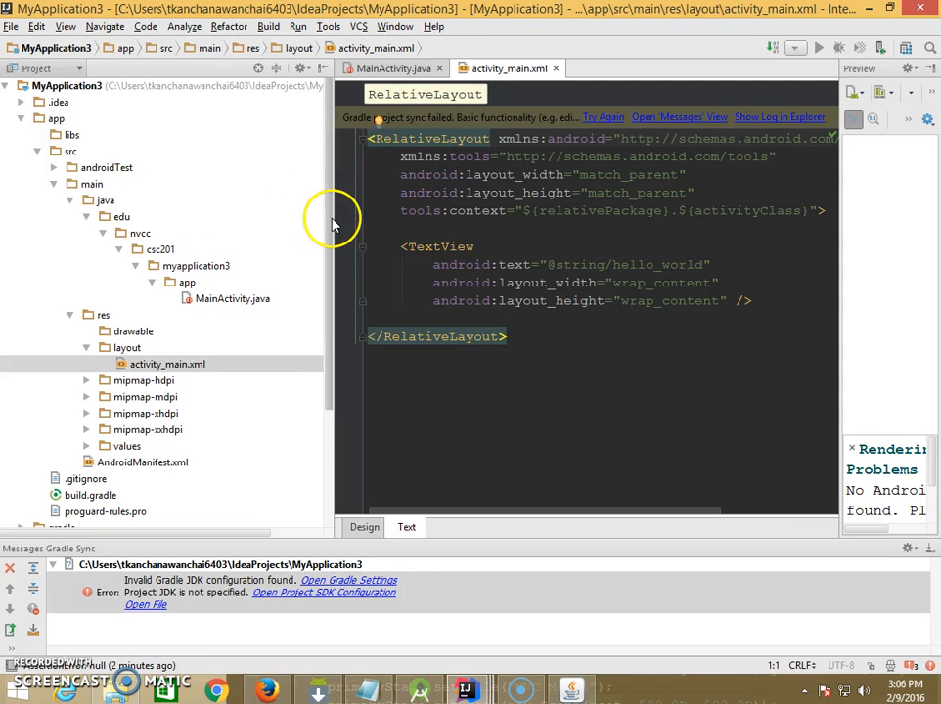
{"action": "left_click_drag", "start_coordinate": [331, 217], "coordinate": [169, 226]}
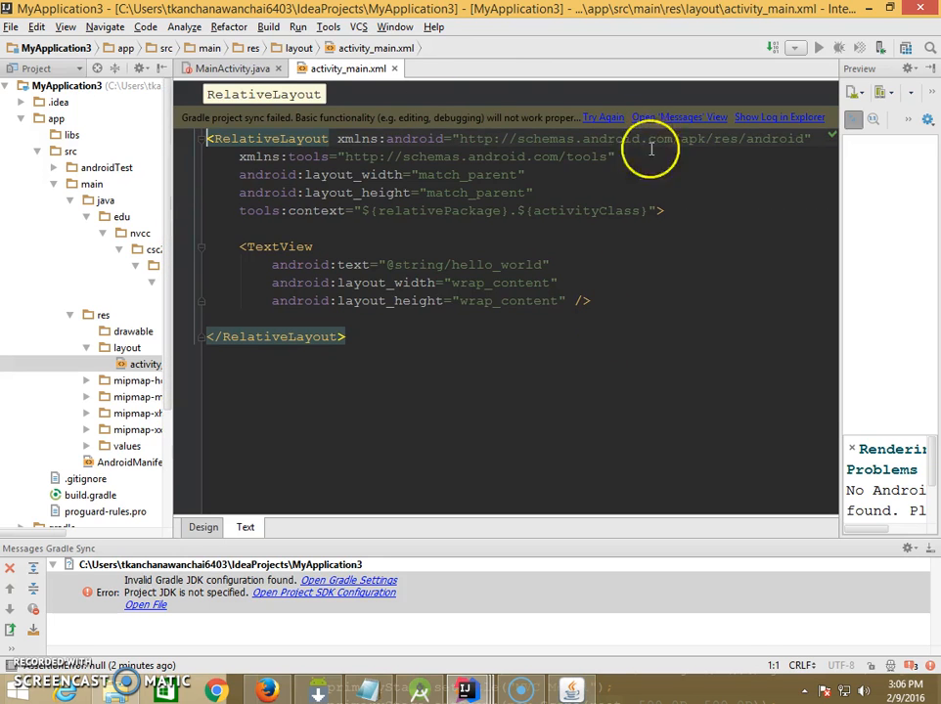
{"action": "left_click_drag", "start_coordinate": [242, 246], "coordinate": [588, 298]}
{"action": "left_click", "coordinate": [639, 298]}
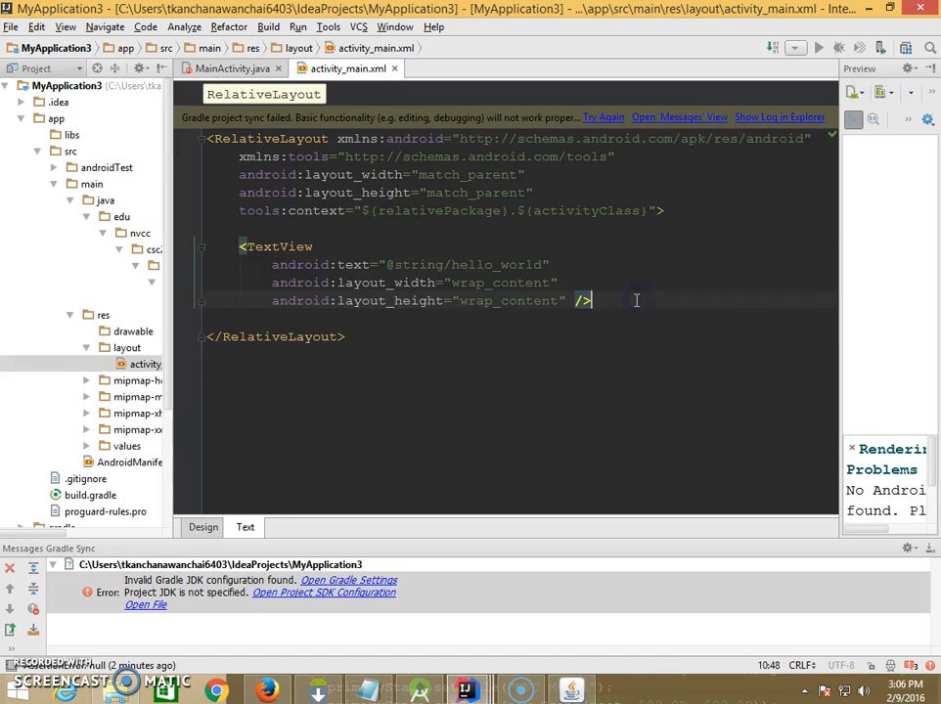
- Show activity_main.xml in design view, narrow the project tree and create a landscape variation of the layout
{"action": "left_click", "coordinate": [201, 528]}
{"action": "left_click_drag", "start_coordinate": [174, 312], "coordinate": [137, 325]}
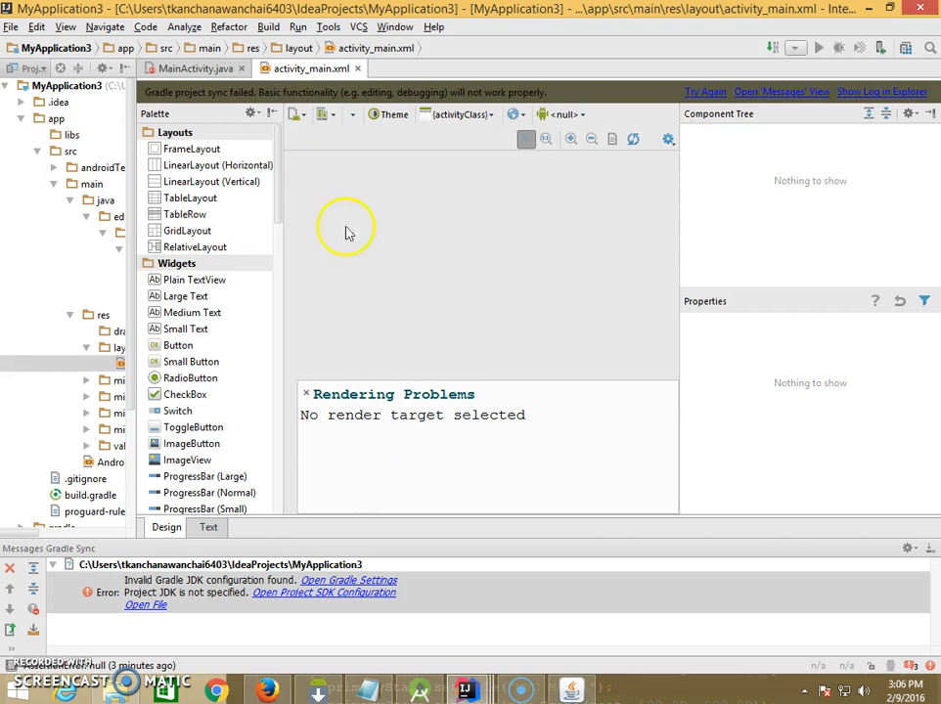
{"action": "left_click", "coordinate": [303, 116]}
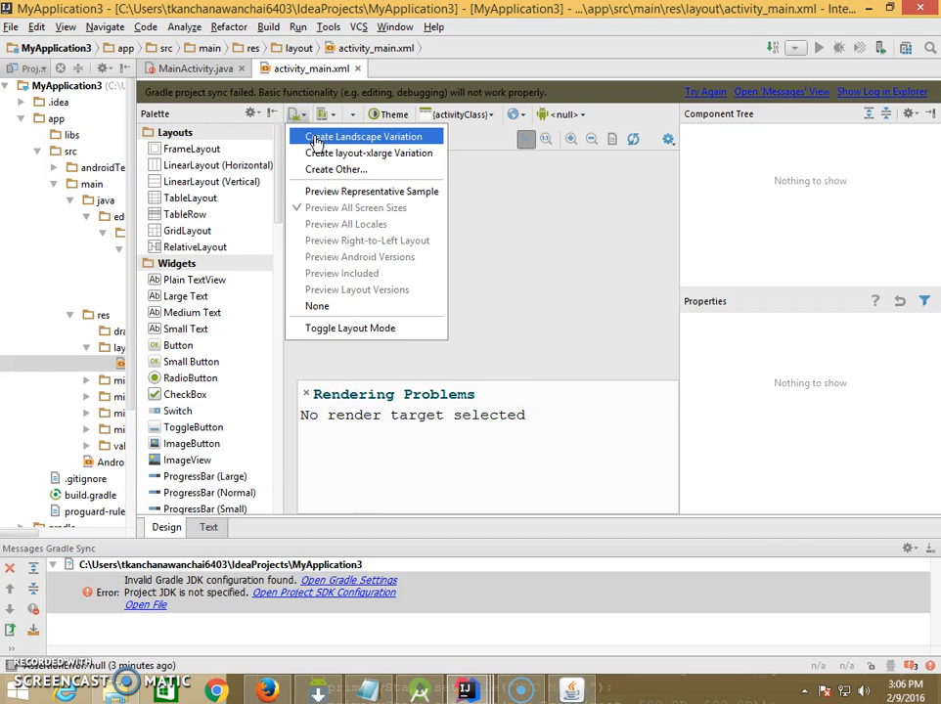
{"action": "left_click", "coordinate": [314, 140]}
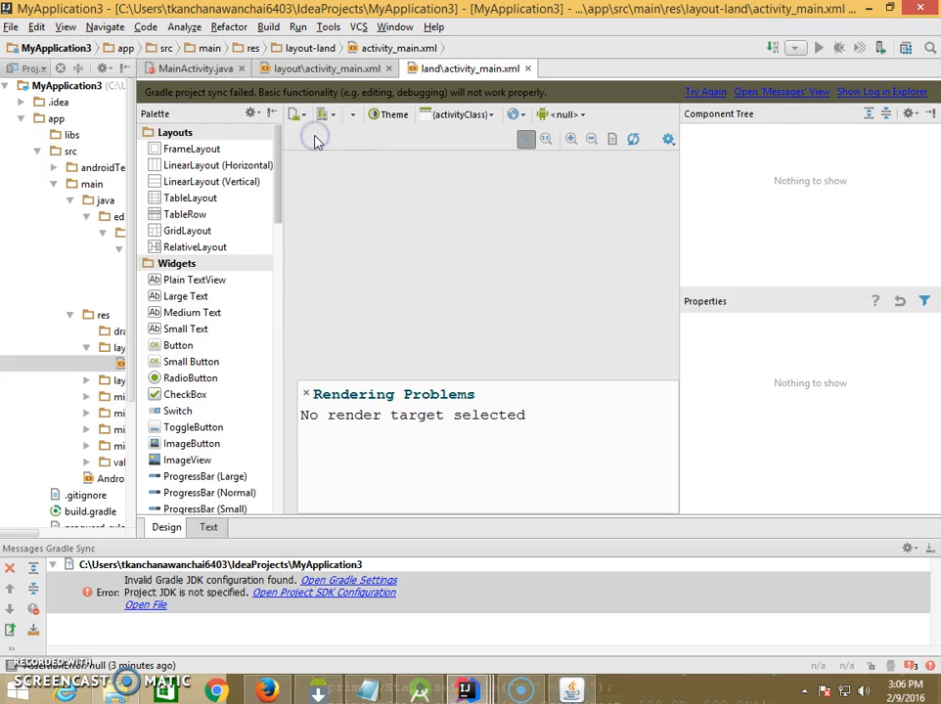
{"action": "left_click", "coordinate": [305, 117]}
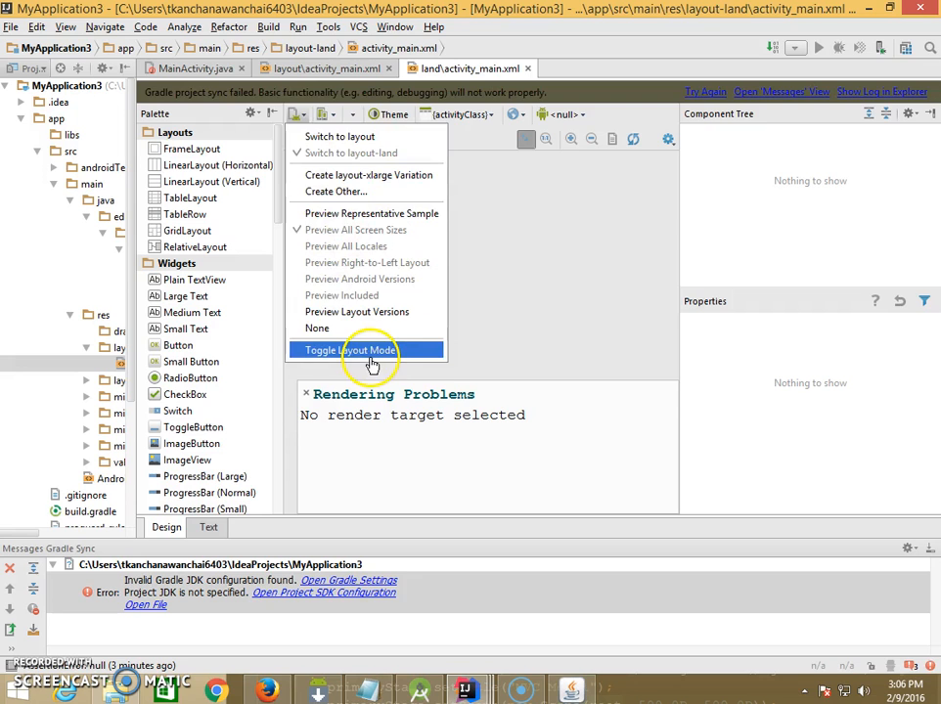
{"action": "left_click", "coordinate": [542, 344]}
- Open the Android Virtual Device Manager, launch the Nexus4 virtual device and minimize the manager window
{"action": "left_click", "coordinate": [325, 115]}
{"action": "left_click", "coordinate": [344, 137]}
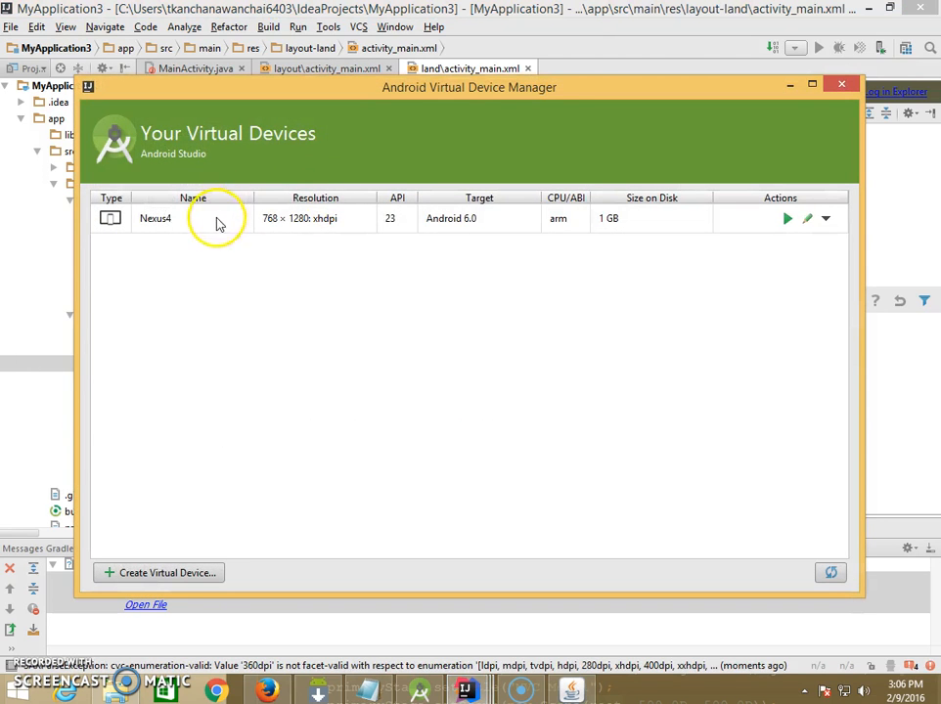
{"action": "left_click", "coordinate": [217, 224]}
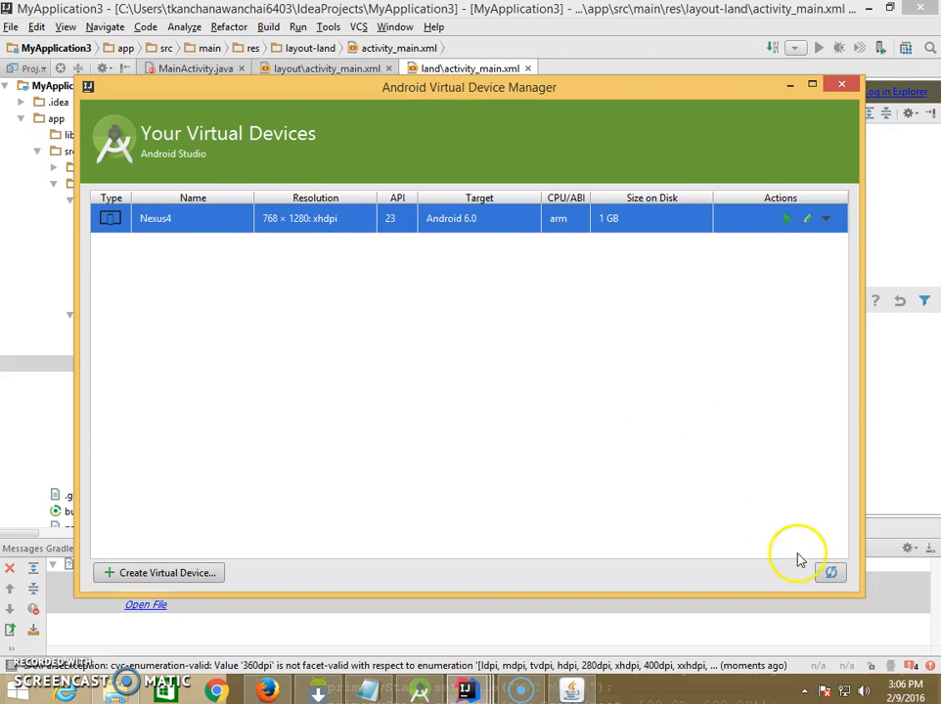
{"action": "left_click", "coordinate": [466, 222]}
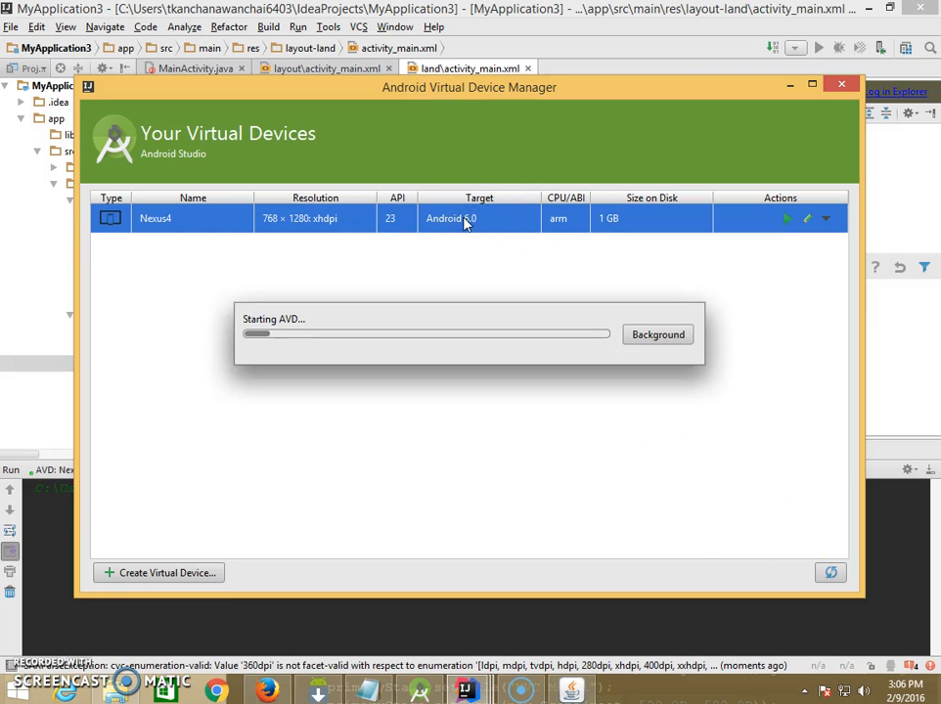
{"action": "left_click_drag", "start_coordinate": [508, 90], "coordinate": [497, 335]}
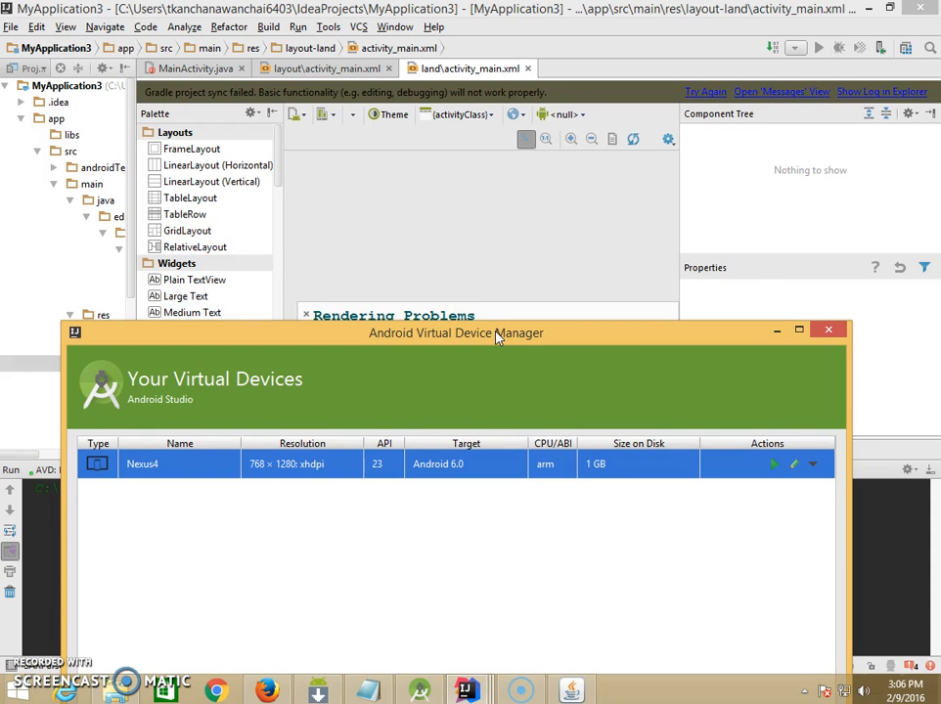
{"action": "left_click_drag", "start_coordinate": [497, 335], "coordinate": [483, 90]}
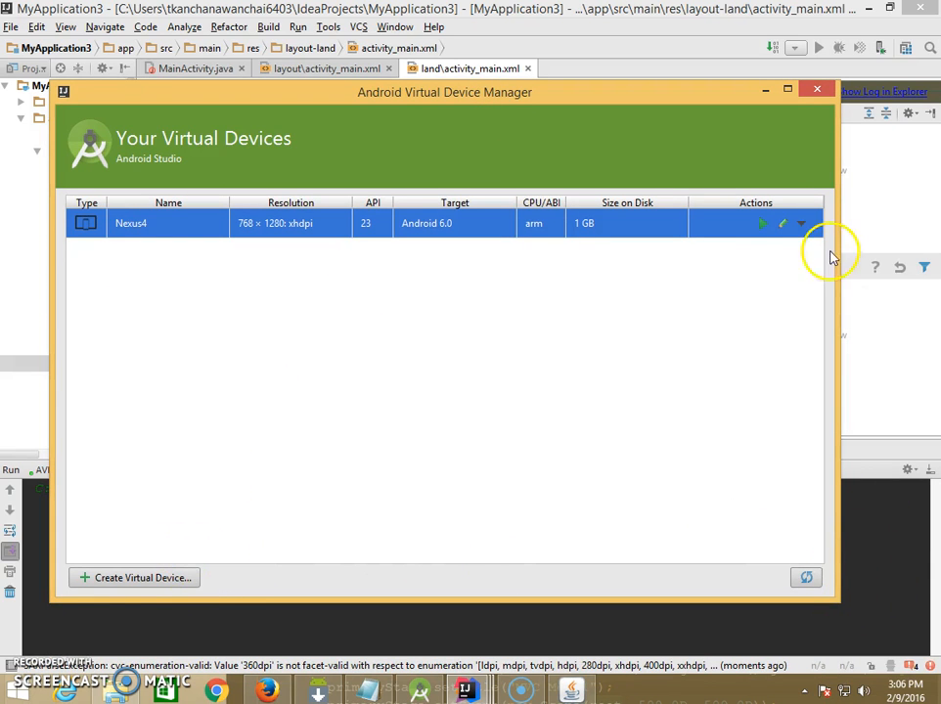
{"action": "left_click", "coordinate": [761, 222]}
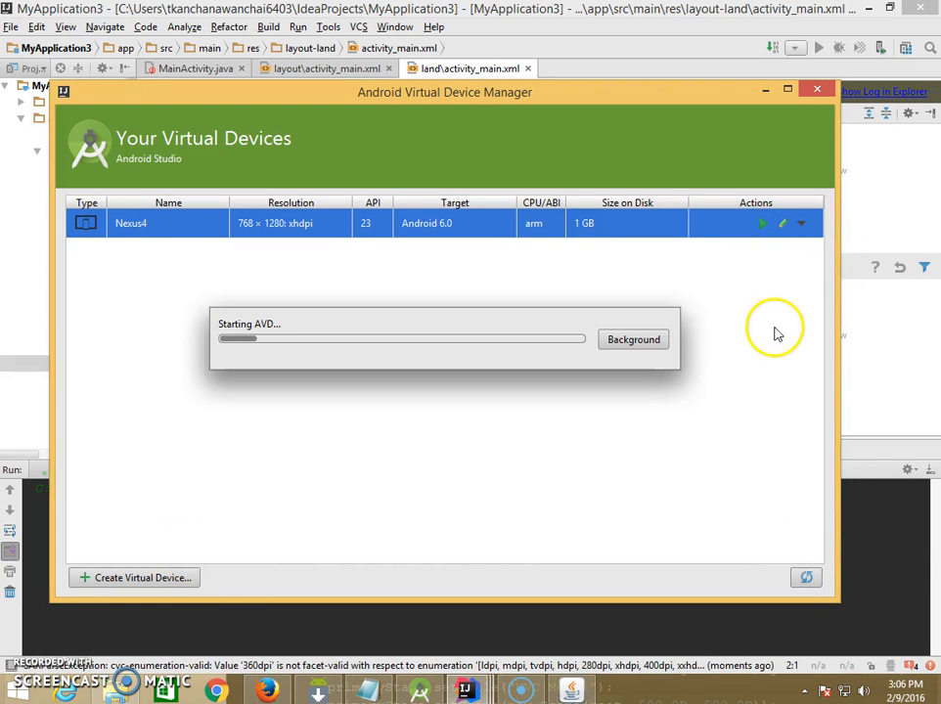
{"action": "left_click", "coordinate": [765, 91]}
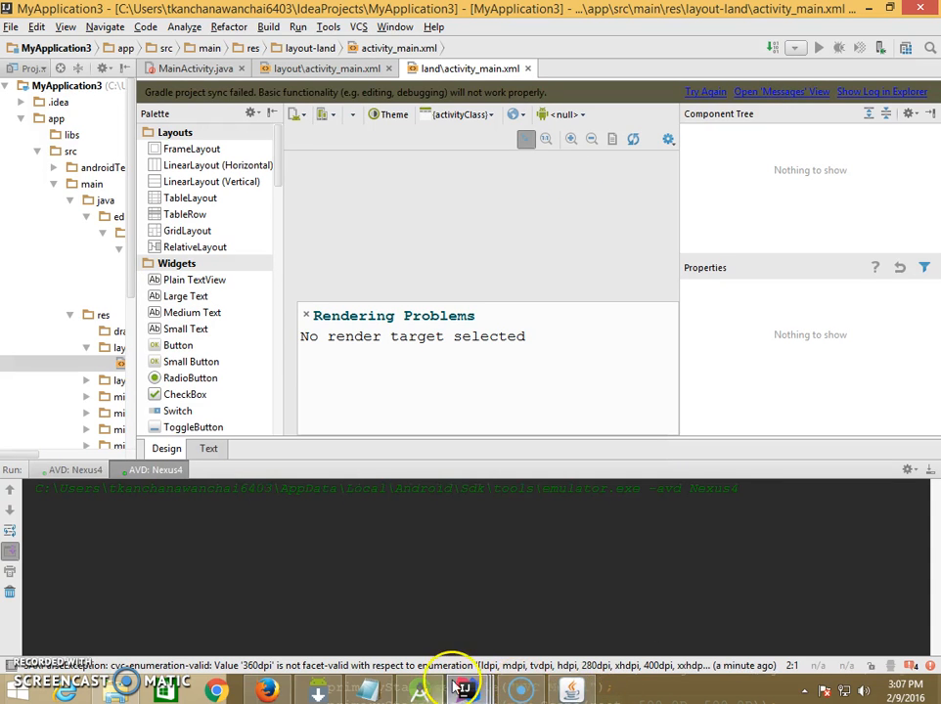
- Show the landscape activity_main.xml as XML code beside its preview and narrow the project tree
{"action": "mouse_move", "coordinate": [523, 696]}
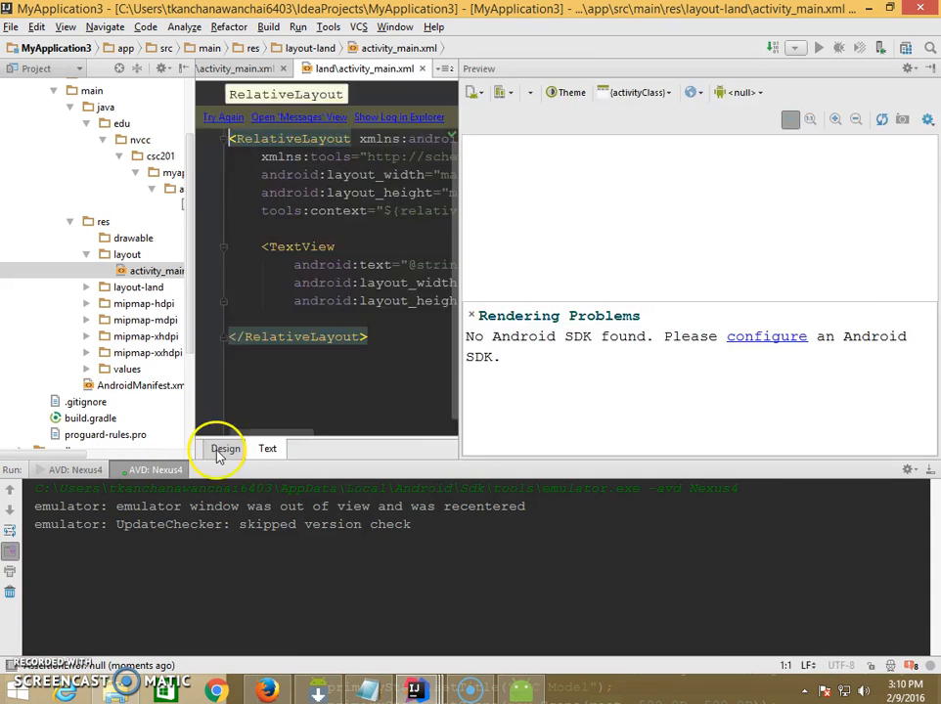
{"action": "left_click", "coordinate": [224, 448]}
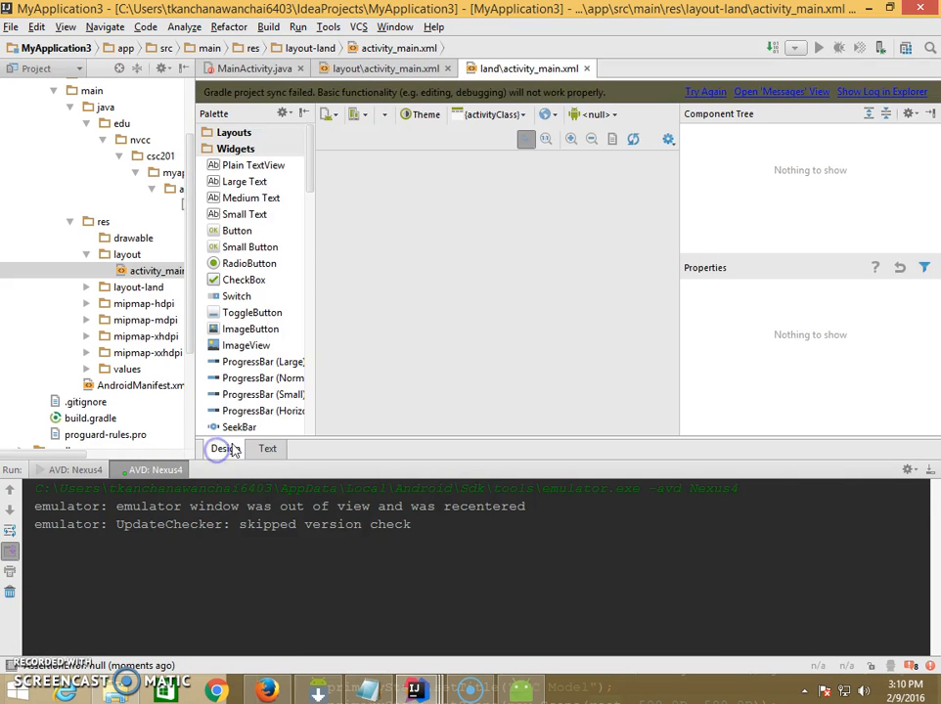
{"action": "left_click", "coordinate": [269, 447]}
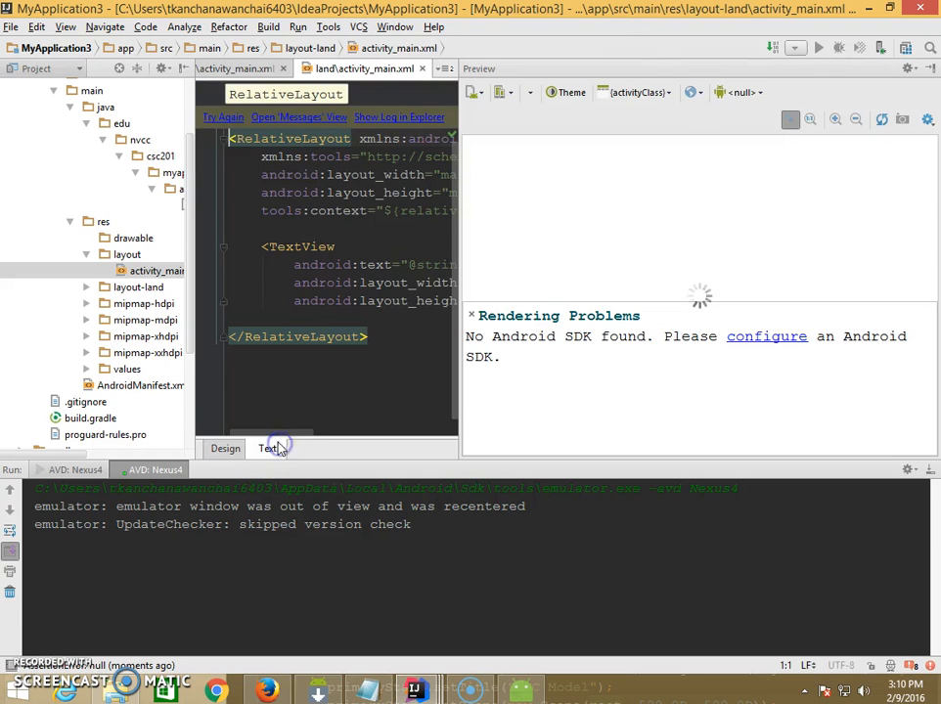
{"action": "left_click_drag", "start_coordinate": [196, 211], "coordinate": [78, 220]}
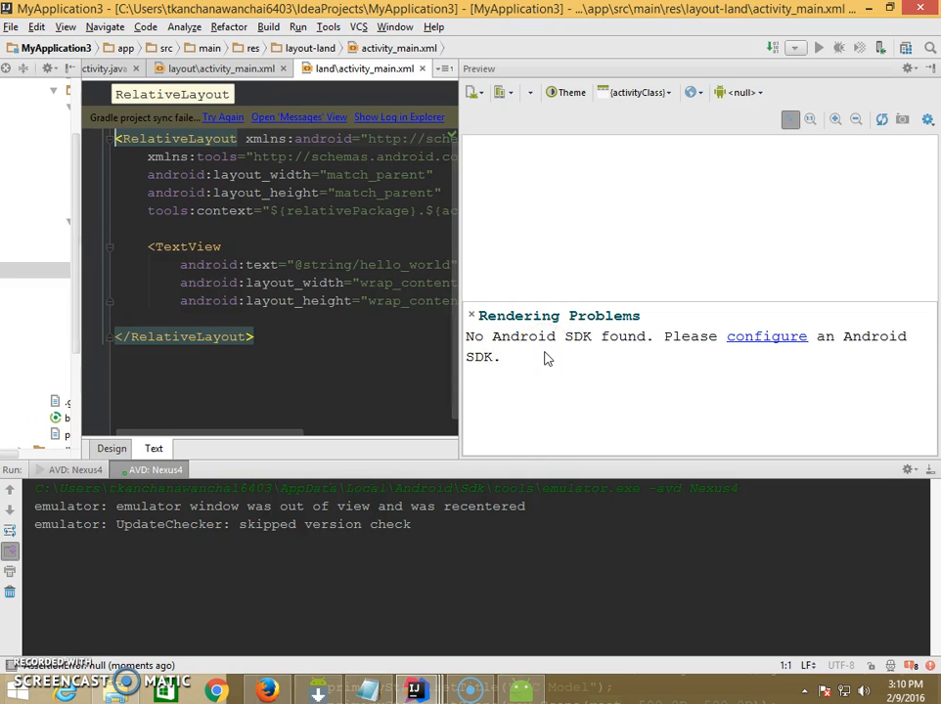
- Check the Android SDK location from the preview's rendering problem, accept it and reopen the settings to browse for the SDK folder
{"action": "left_click", "coordinate": [769, 338]}
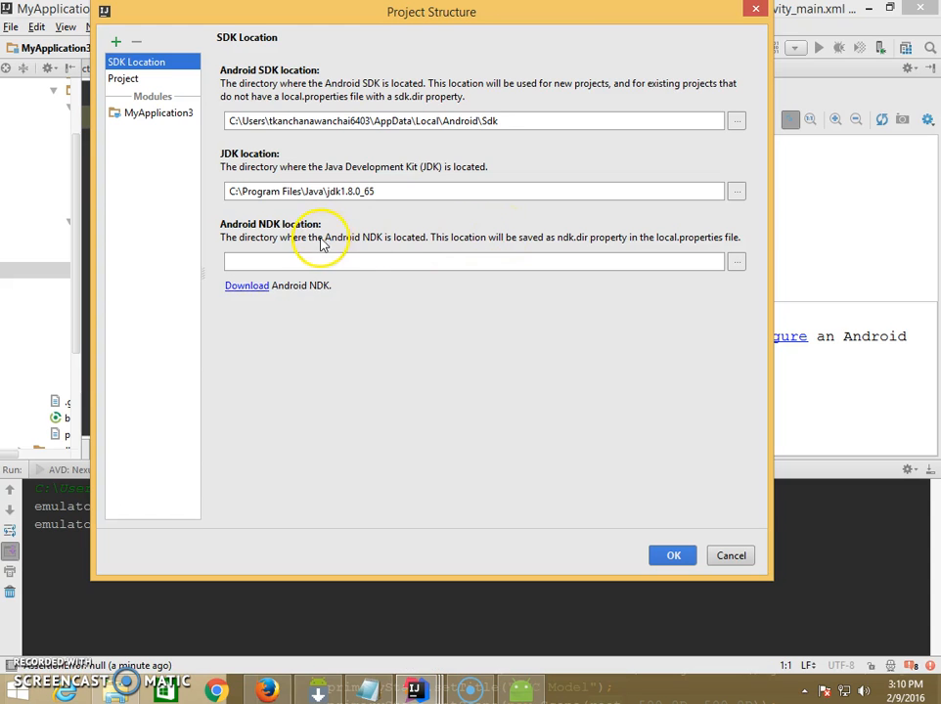
{"action": "left_click_drag", "start_coordinate": [502, 127], "coordinate": [231, 127]}
{"action": "left_click", "coordinate": [230, 128]}
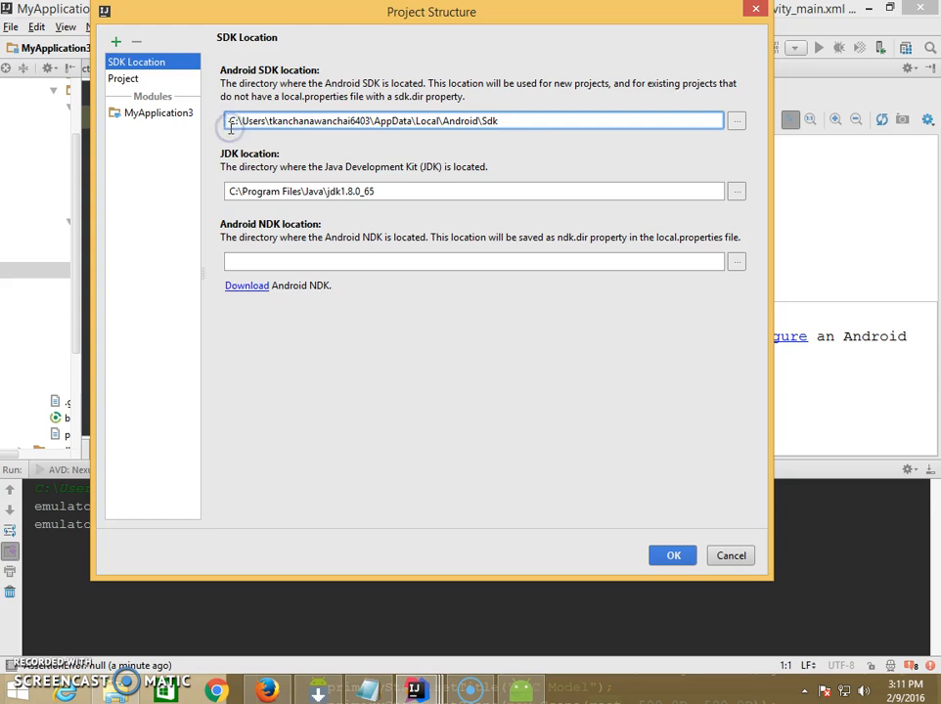
{"action": "left_click", "coordinate": [525, 120], "text": "shift"}
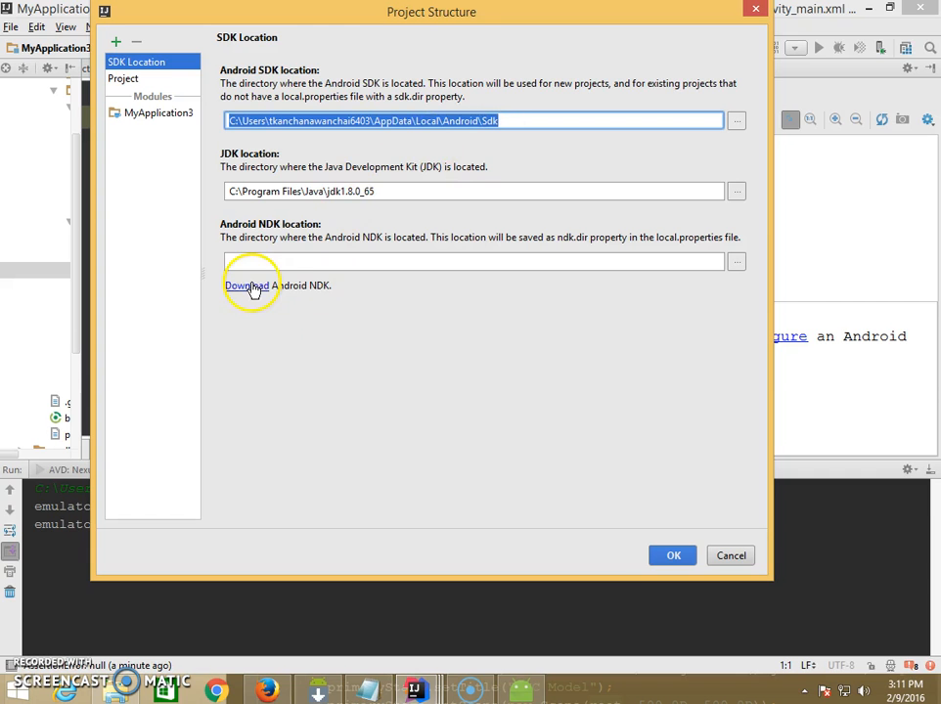
{"action": "left_click", "coordinate": [669, 556]}
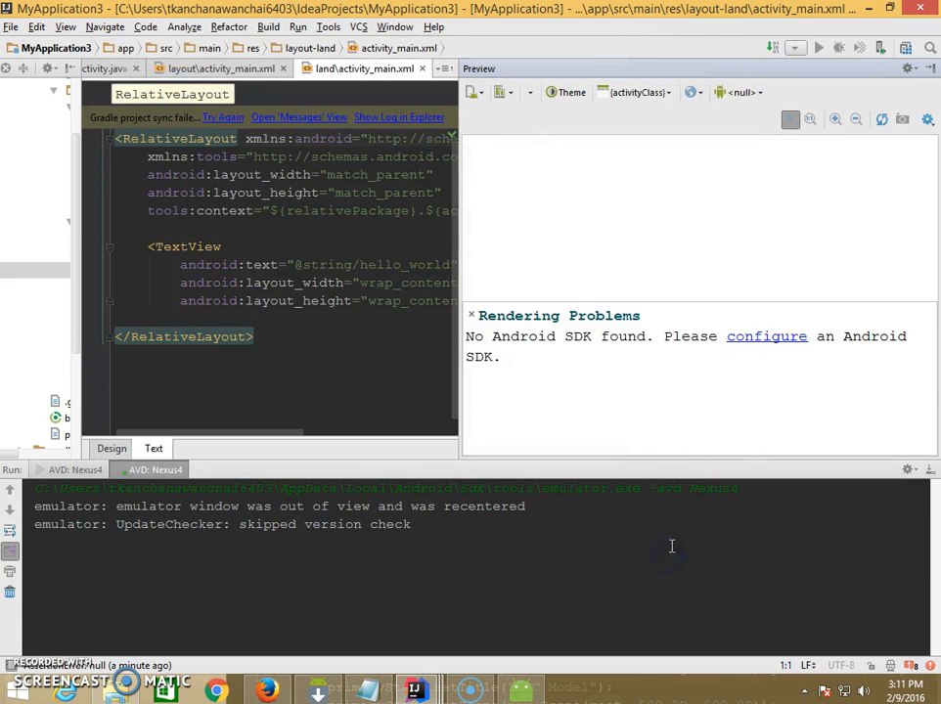
{"action": "left_click", "coordinate": [799, 338]}
{"action": "left_click", "coordinate": [738, 123]}
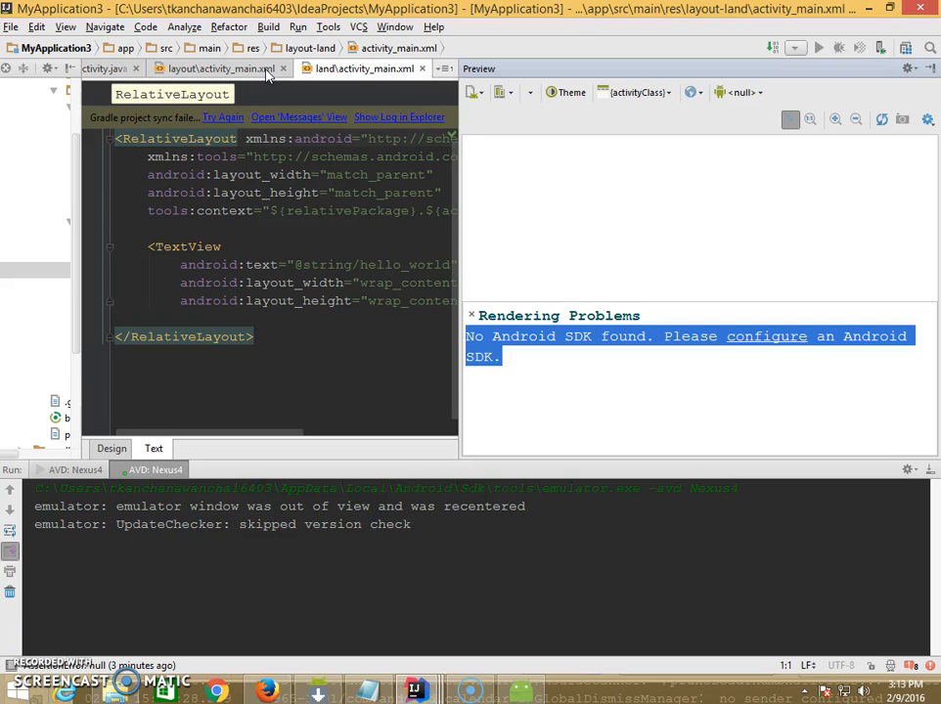
- Set the project SDK of MyApplication3 to Android API 23 Platform in Project Structure and apply it
{"action": "left_click", "coordinate": [9, 27]}
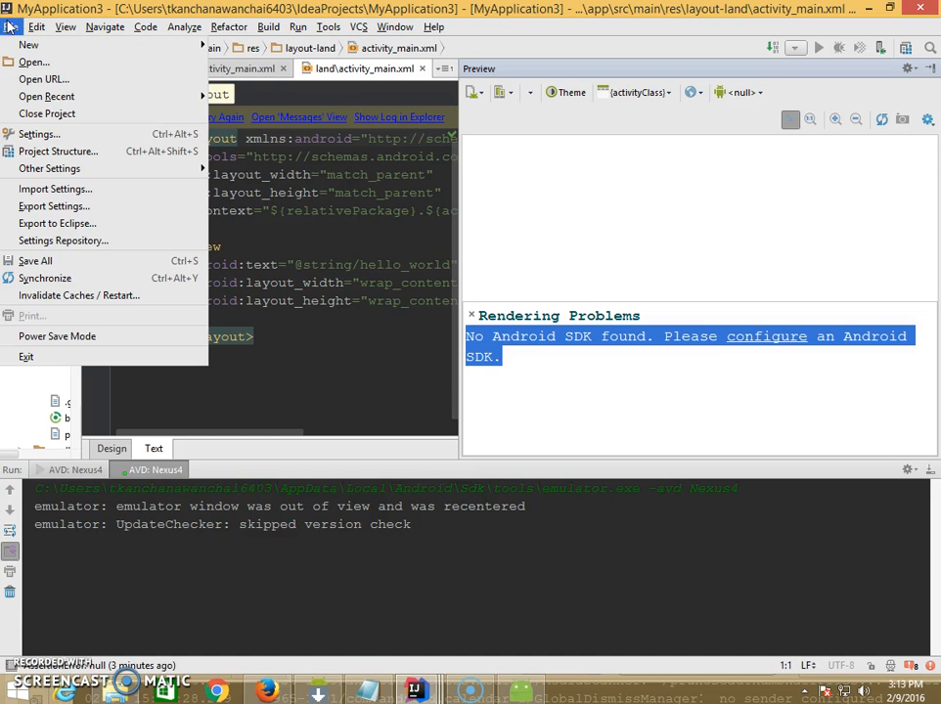
{"action": "left_click", "coordinate": [76, 153]}
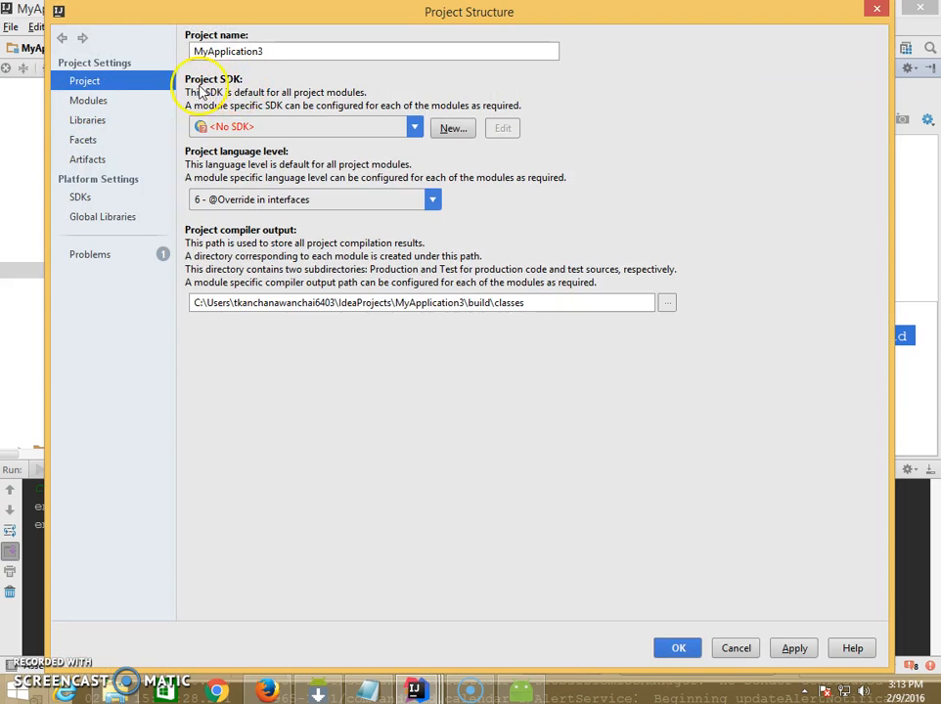
{"action": "left_click", "coordinate": [414, 128]}
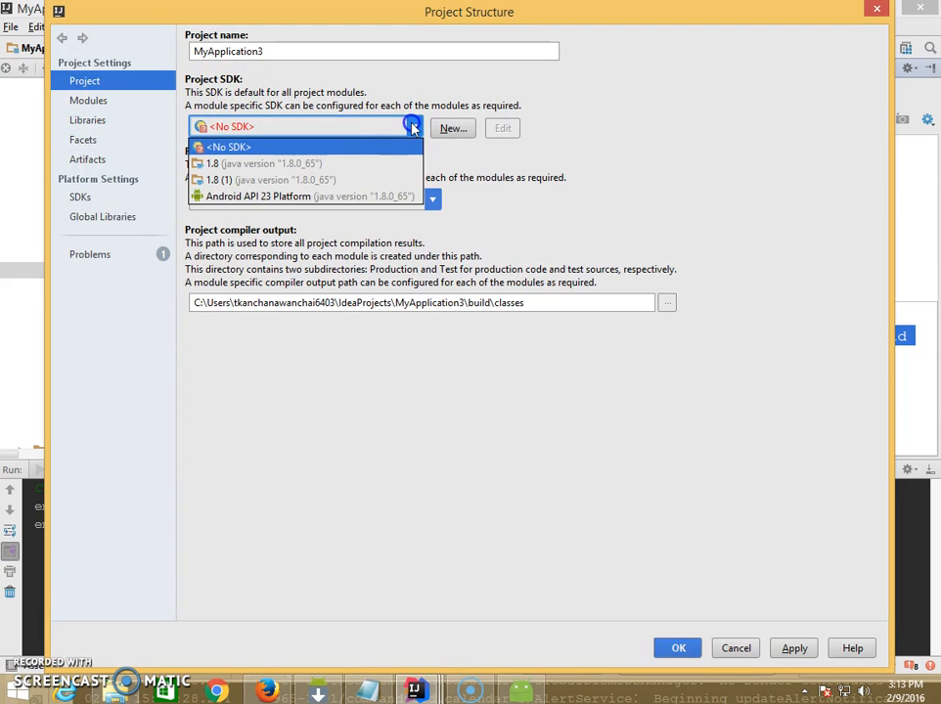
{"action": "left_click", "coordinate": [375, 197]}
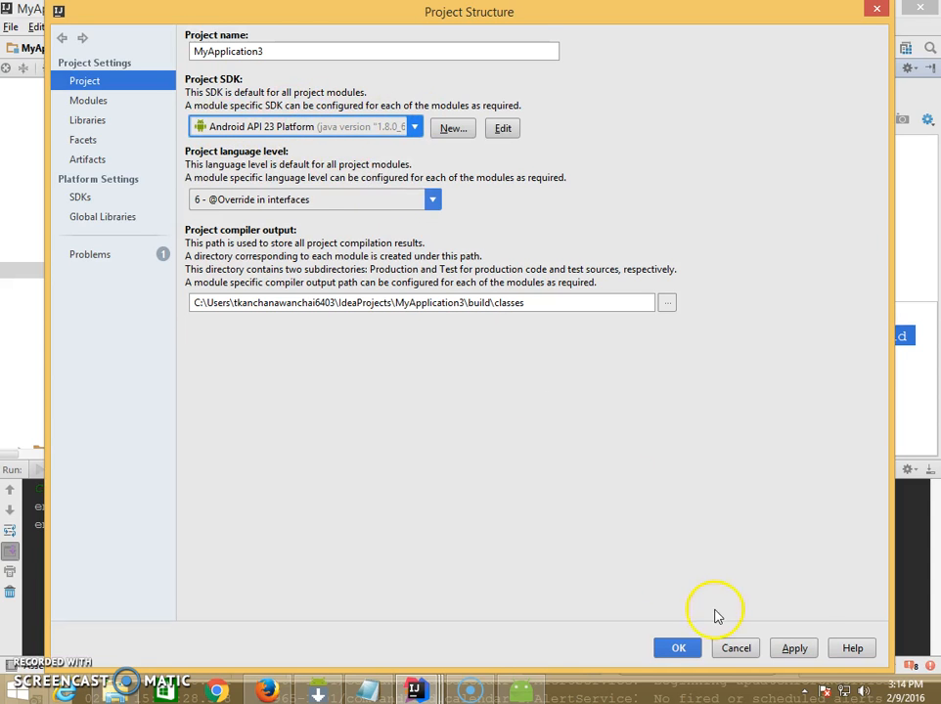
{"action": "left_click", "coordinate": [795, 649]}
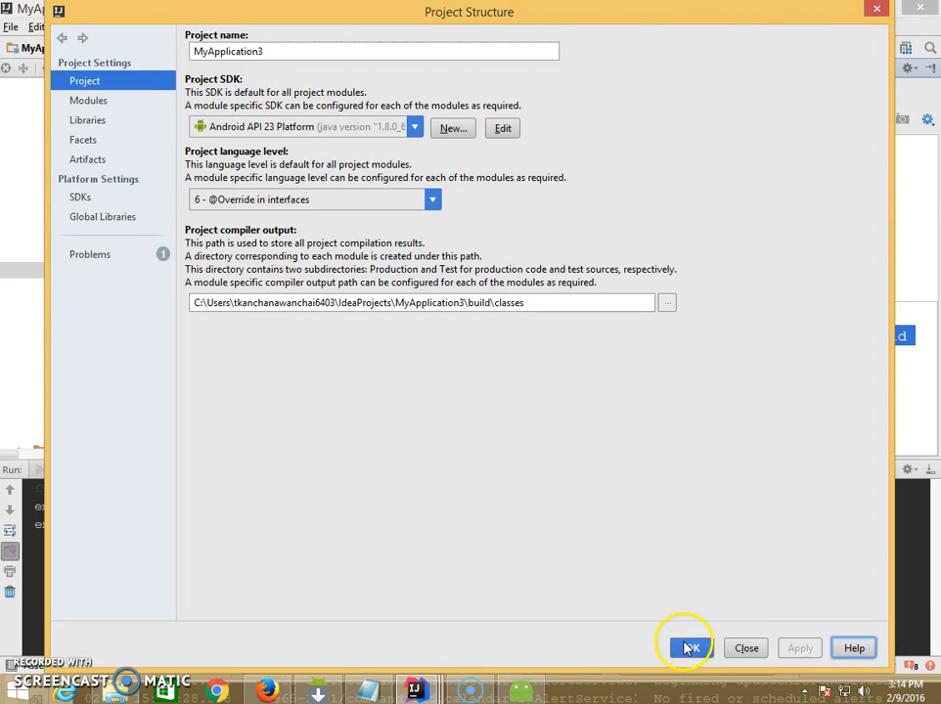
{"action": "left_click", "coordinate": [683, 647]}
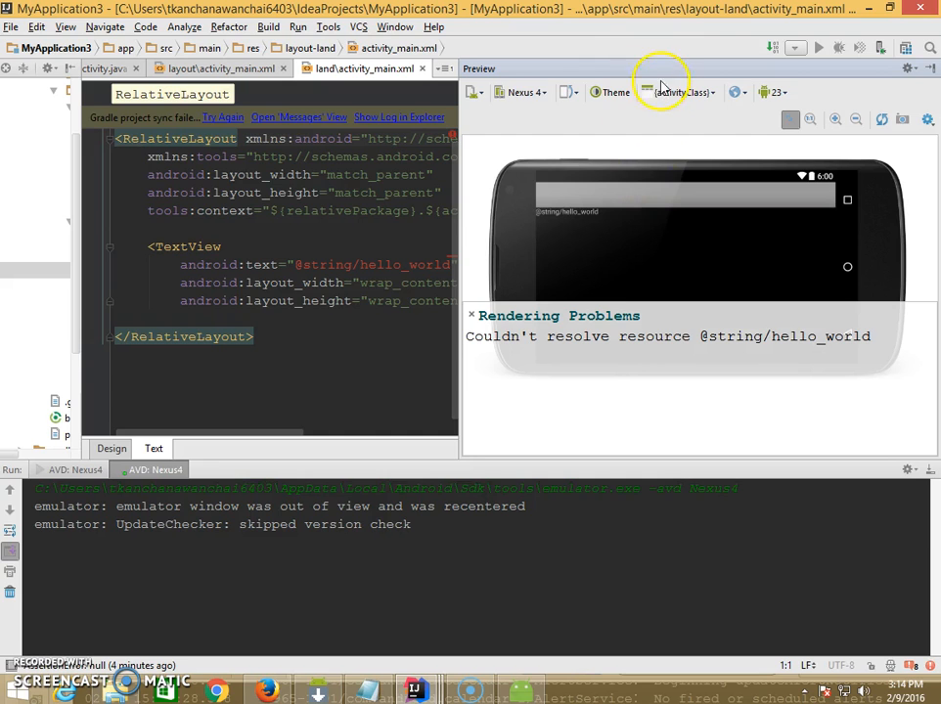
- Rotate the Nexus 4 layout preview back and forth between portrait and landscape orientation
{"action": "left_click", "coordinate": [570, 98]}
{"action": "left_click", "coordinate": [571, 99]}
{"action": "left_click", "coordinate": [573, 102]}
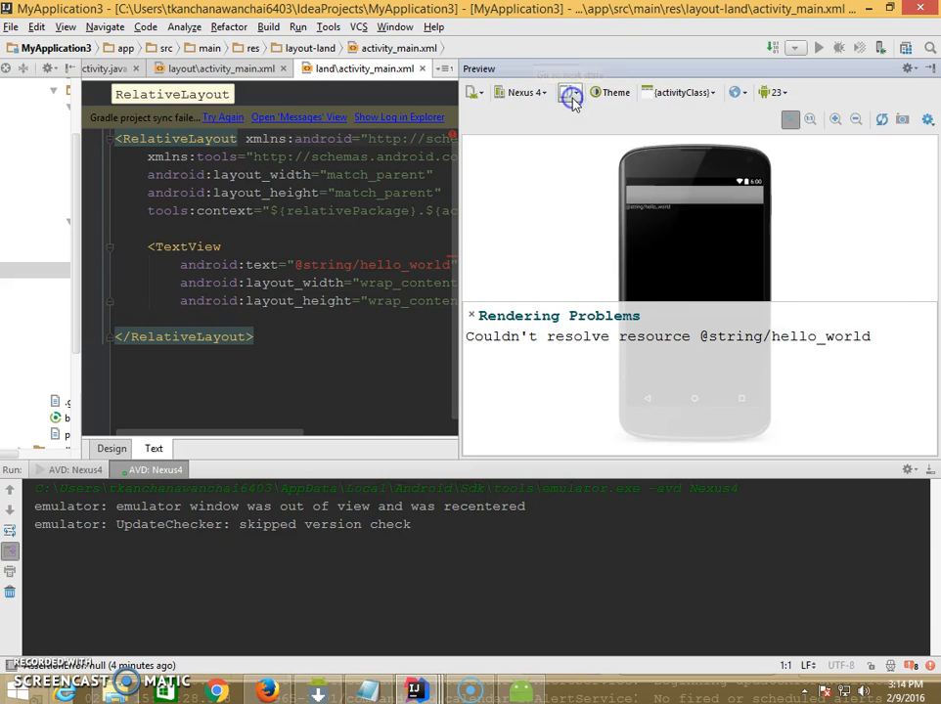
{"action": "left_click", "coordinate": [571, 98]}
{"action": "left_click", "coordinate": [571, 99]}
{"action": "left_click", "coordinate": [571, 99]}
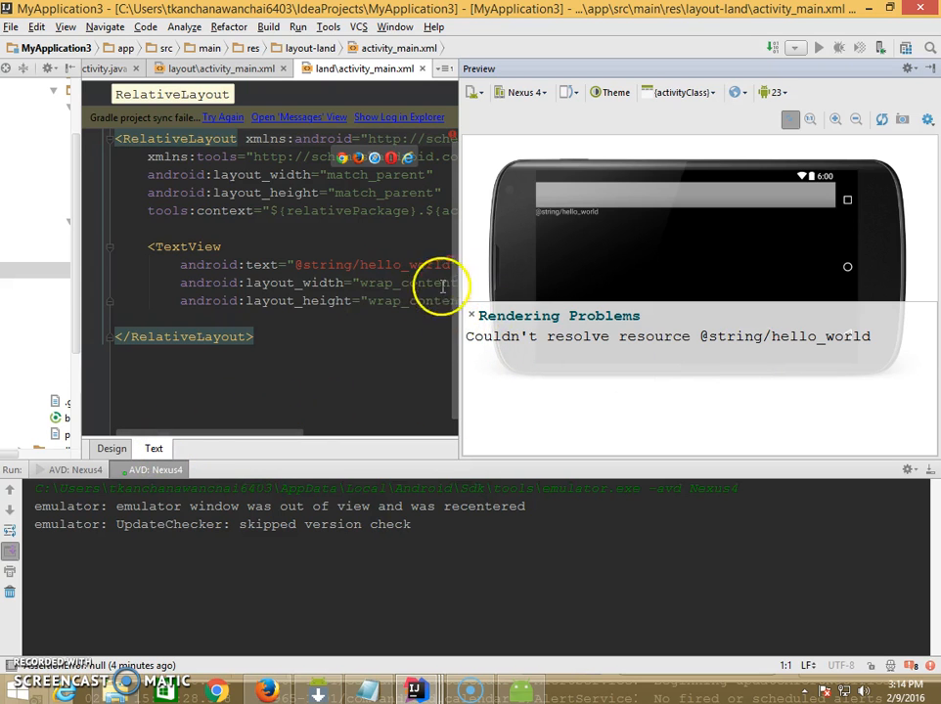
- Widen the code editor, select the hello_world TextView in the preview and switch the layout to design view
{"action": "left_click_drag", "start_coordinate": [461, 269], "coordinate": [522, 266]}
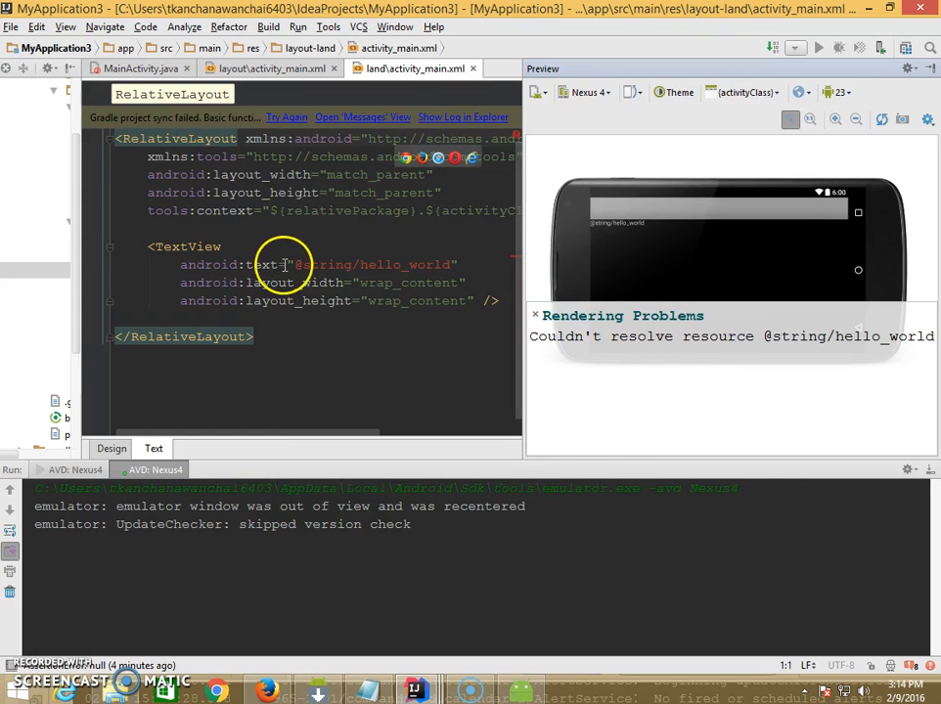
{"action": "left_click", "coordinate": [601, 231]}
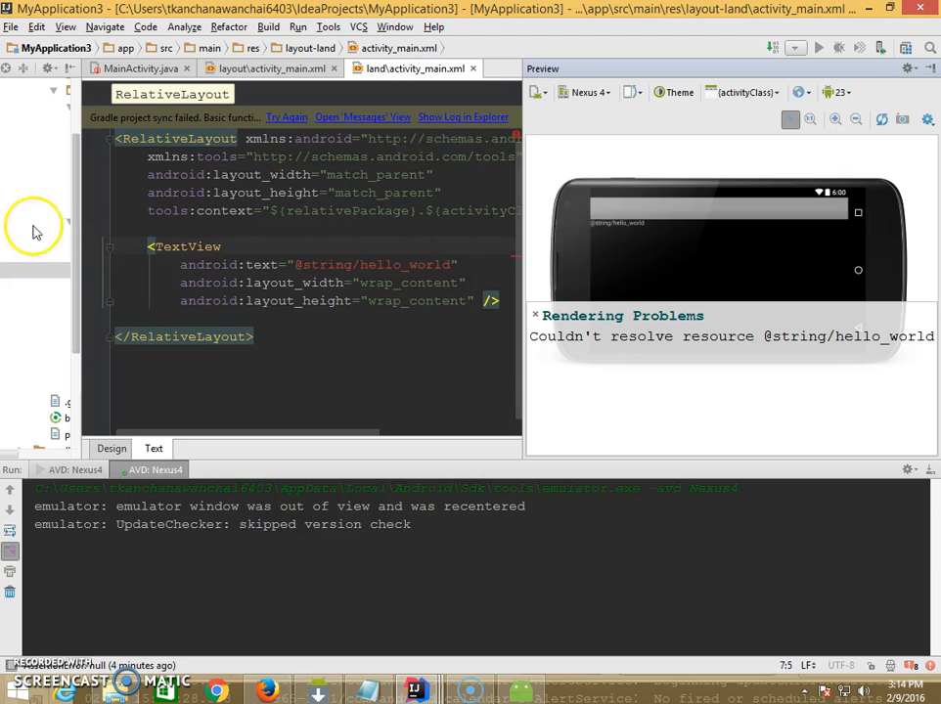
{"action": "left_click", "coordinate": [111, 449]}
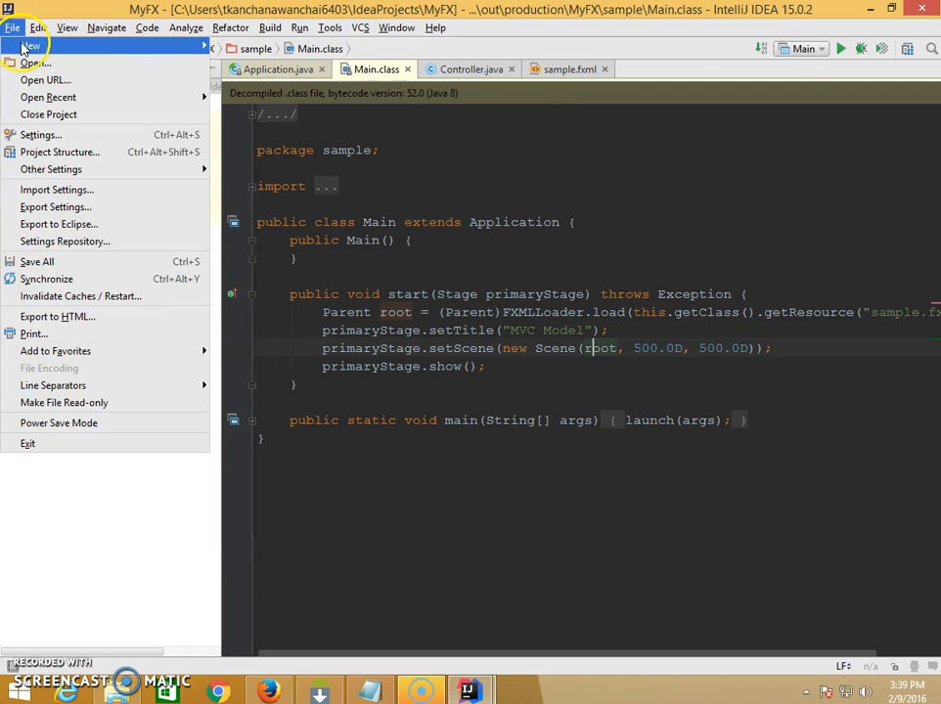
- Start a new Android project of type Application Module and set its application name to myandroidapp
{"action": "mouse_move", "coordinate": [26, 48]}
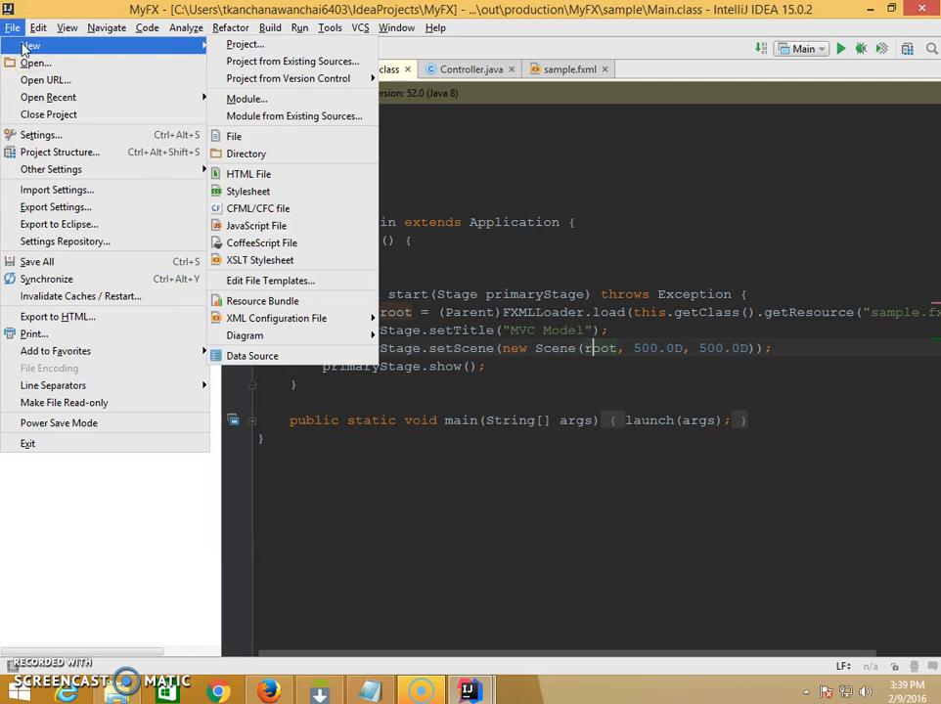
{"action": "left_click", "coordinate": [224, 47]}
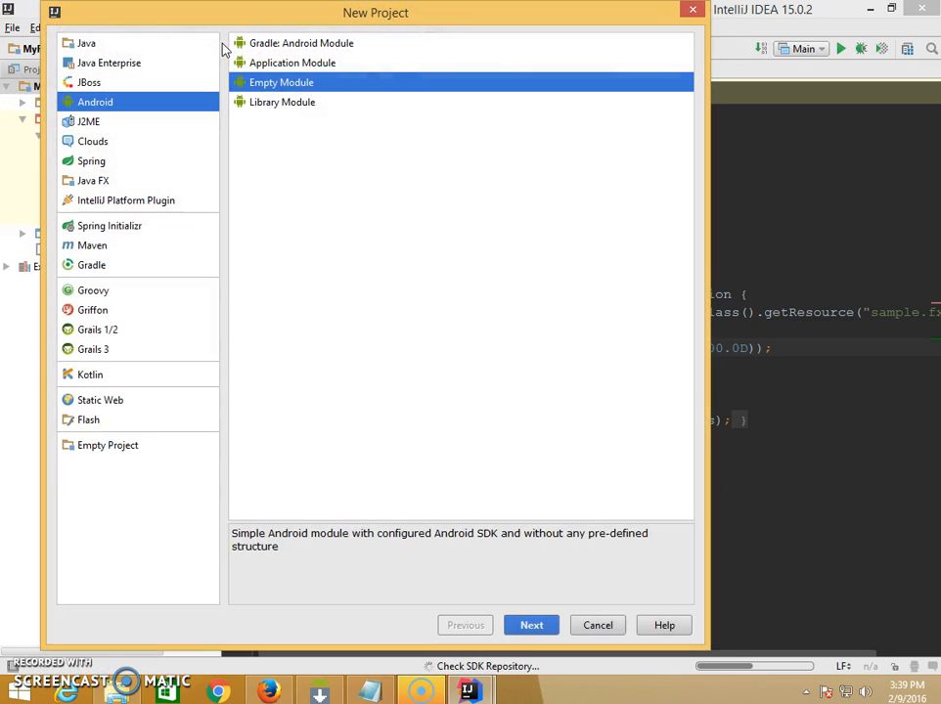
{"action": "left_click", "coordinate": [291, 65]}
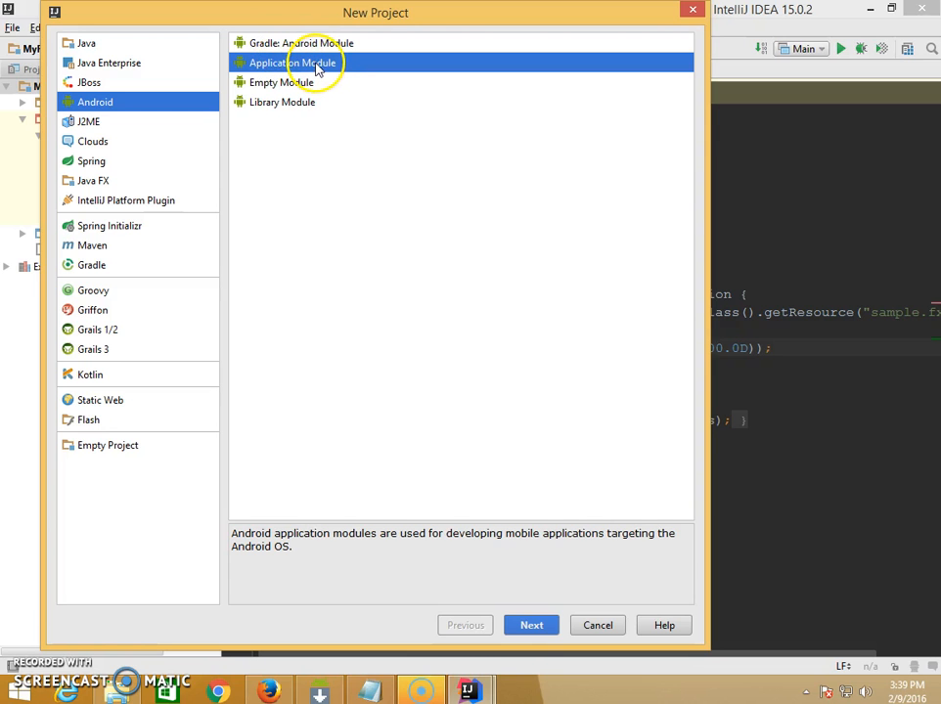
{"action": "left_click", "coordinate": [528, 625]}
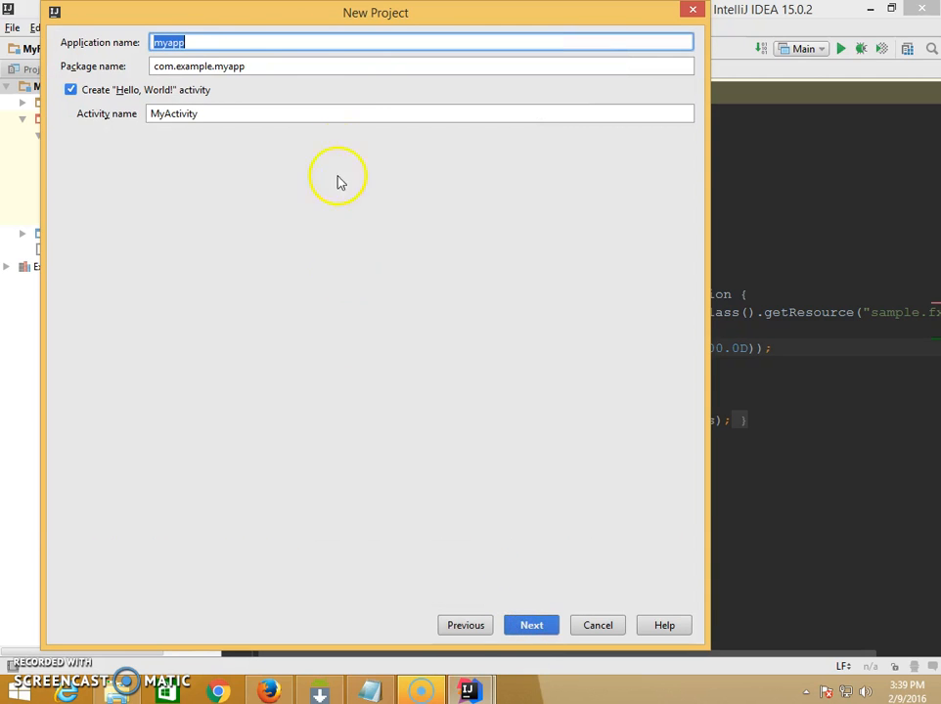
{"action": "left_click", "coordinate": [208, 46]}
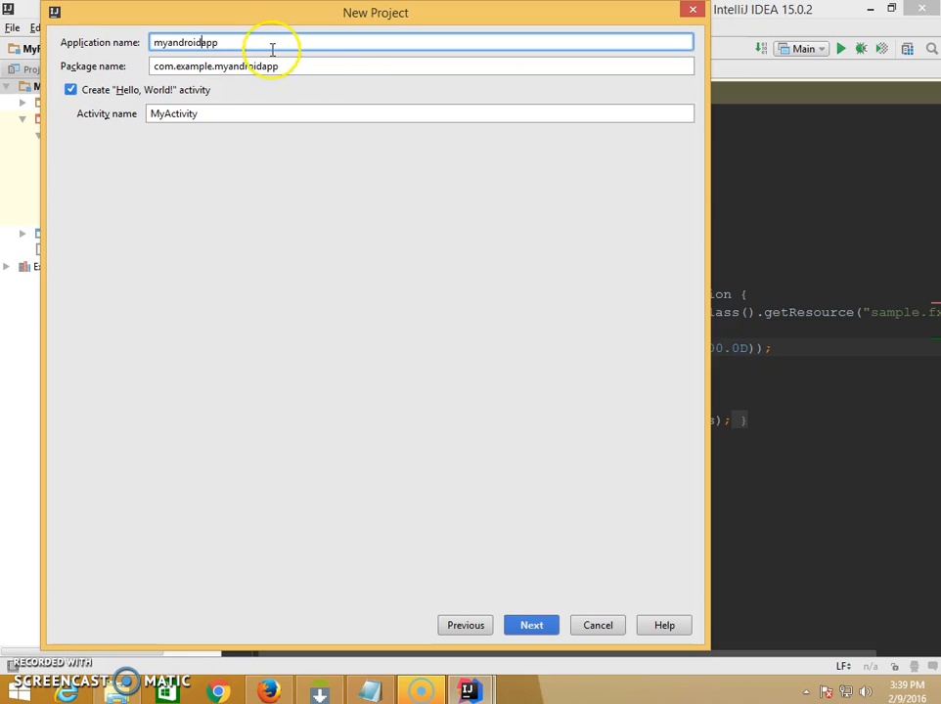
- Set the new project's target device to Emulator, keeping Android API 23 Platform as its SDK, and create the project
{"action": "left_click", "coordinate": [531, 626]}
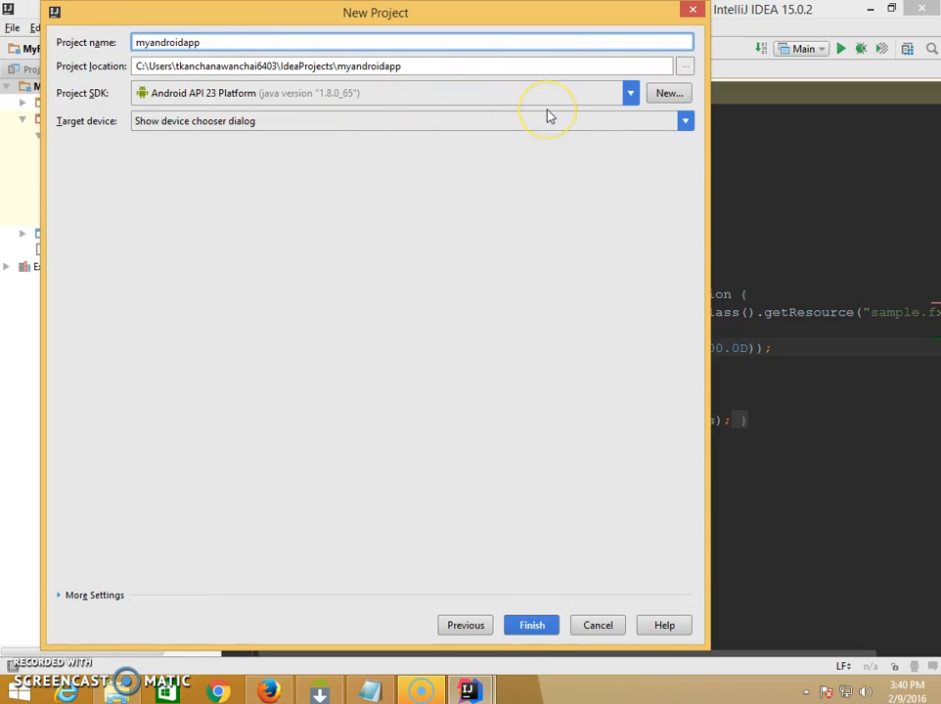
{"action": "left_click", "coordinate": [681, 118]}
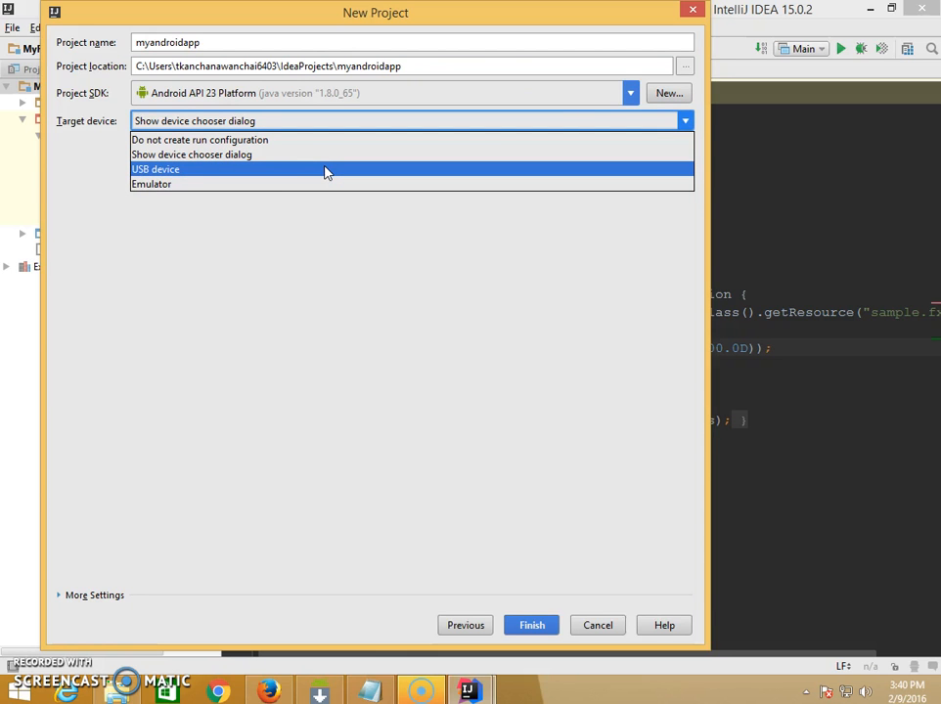
{"action": "left_click", "coordinate": [180, 187]}
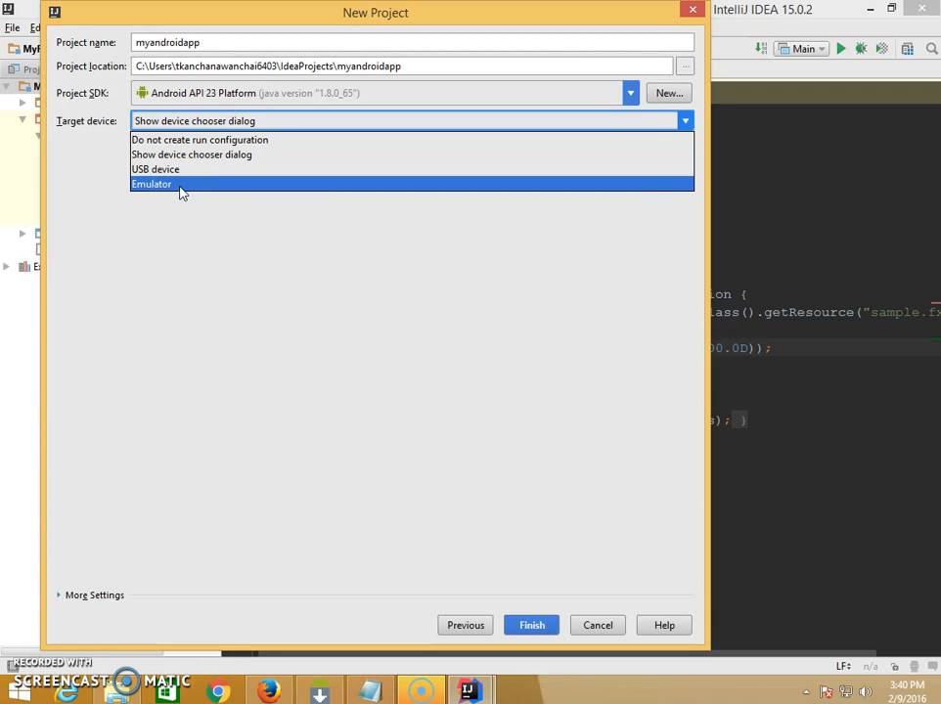
{"action": "left_click", "coordinate": [180, 187]}
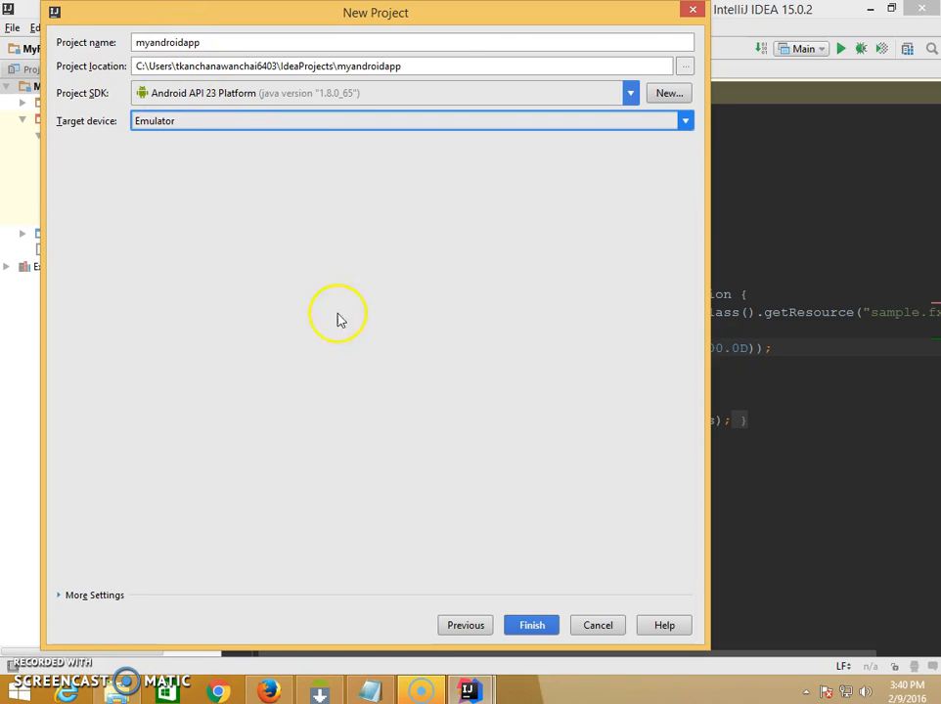
{"action": "left_click", "coordinate": [528, 625]}
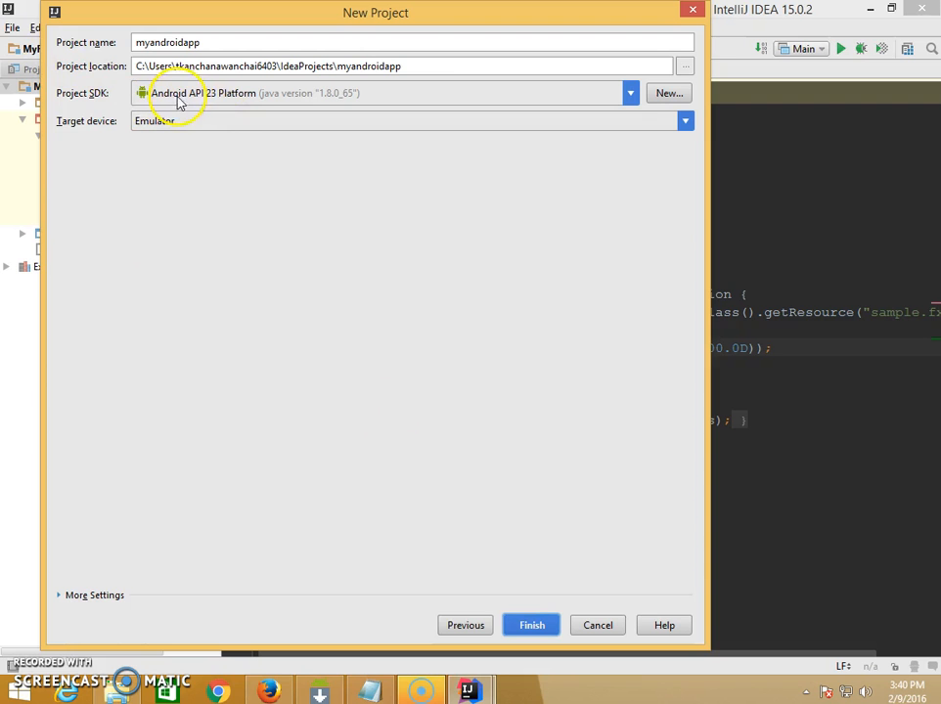
{"action": "left_click", "coordinate": [515, 626]}
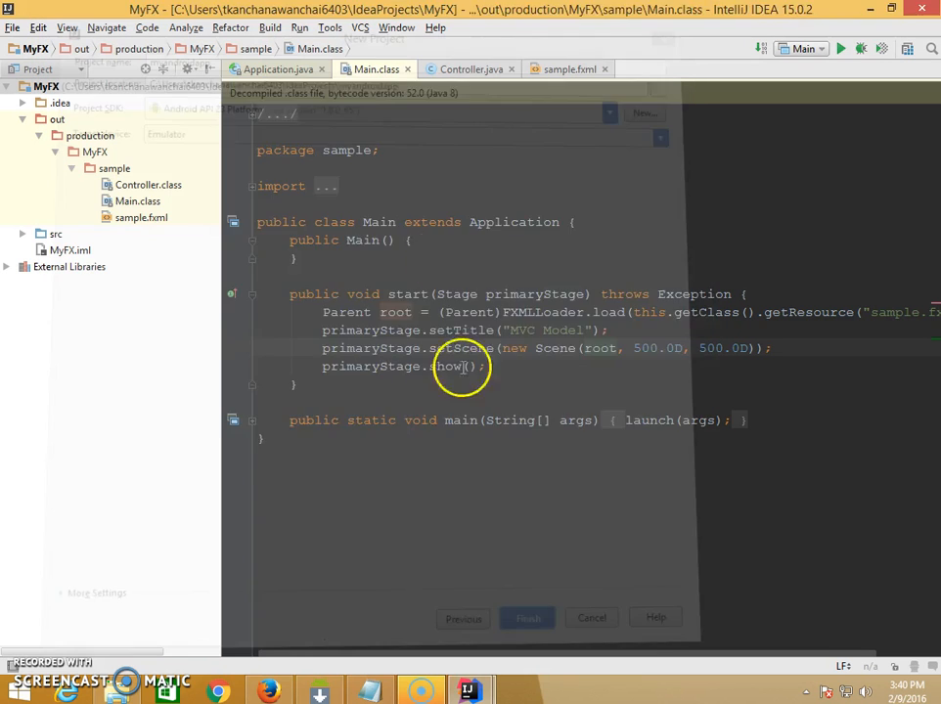
{"action": "left_click", "coordinate": [663, 368]}
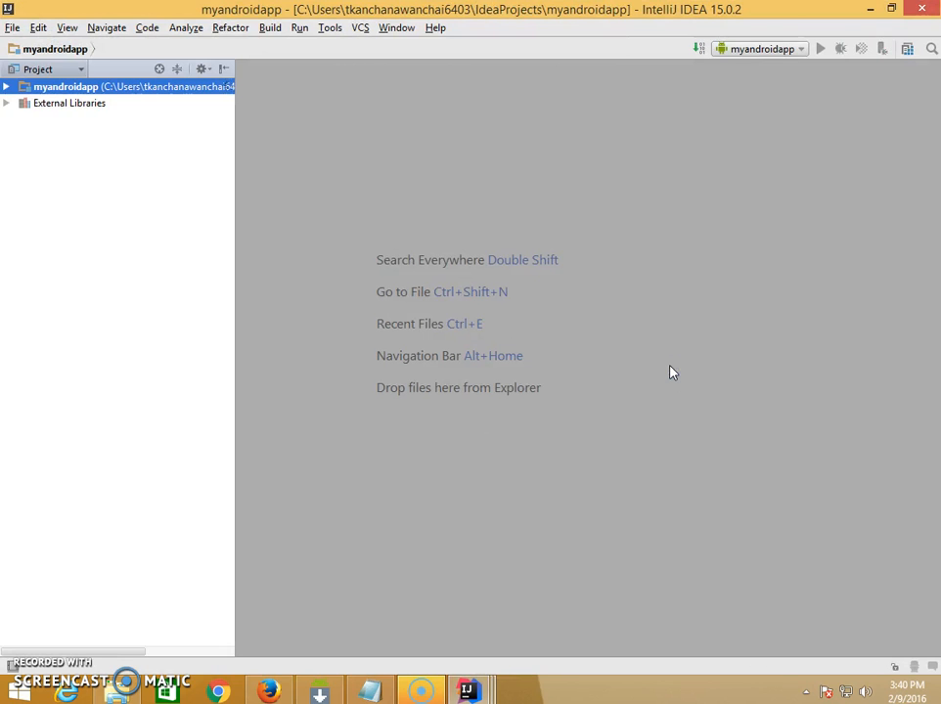
- Open the MyActivity class from the com.example.myandroidapp package in src and place the cursor after main in the setContentView call
{"action": "left_click", "coordinate": [7, 87]}
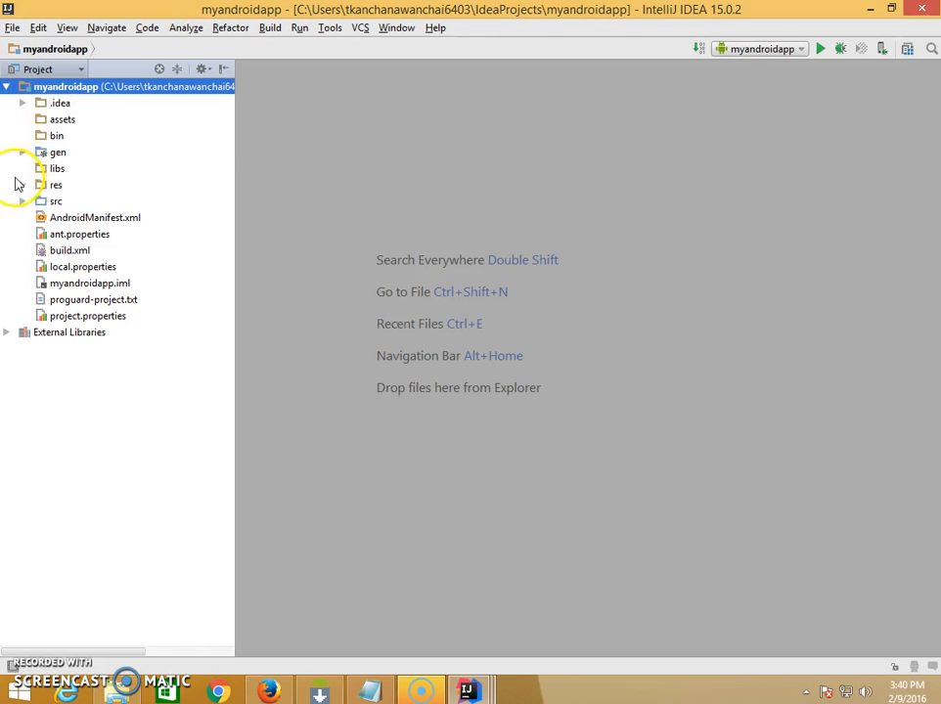
{"action": "left_click", "coordinate": [20, 202]}
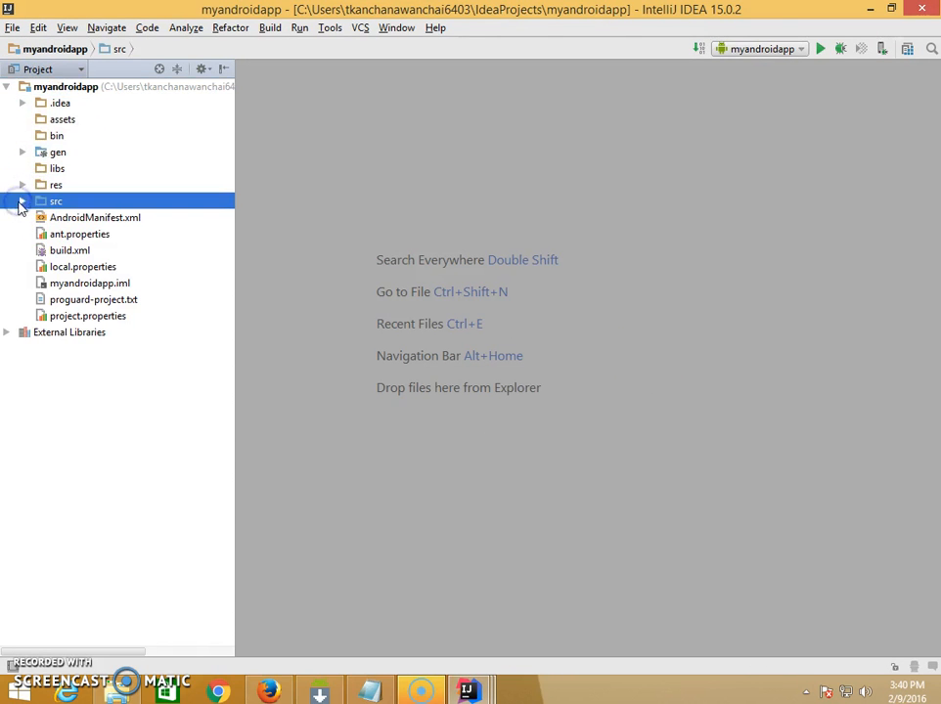
{"action": "double_click", "coordinate": [98, 235]}
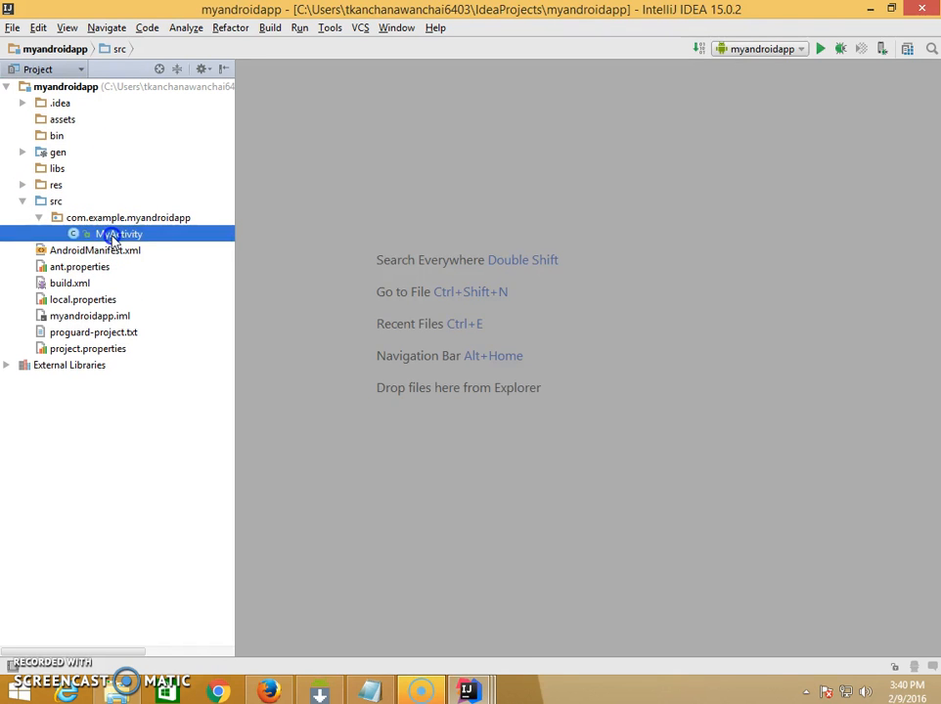
{"action": "left_click", "coordinate": [566, 290]}
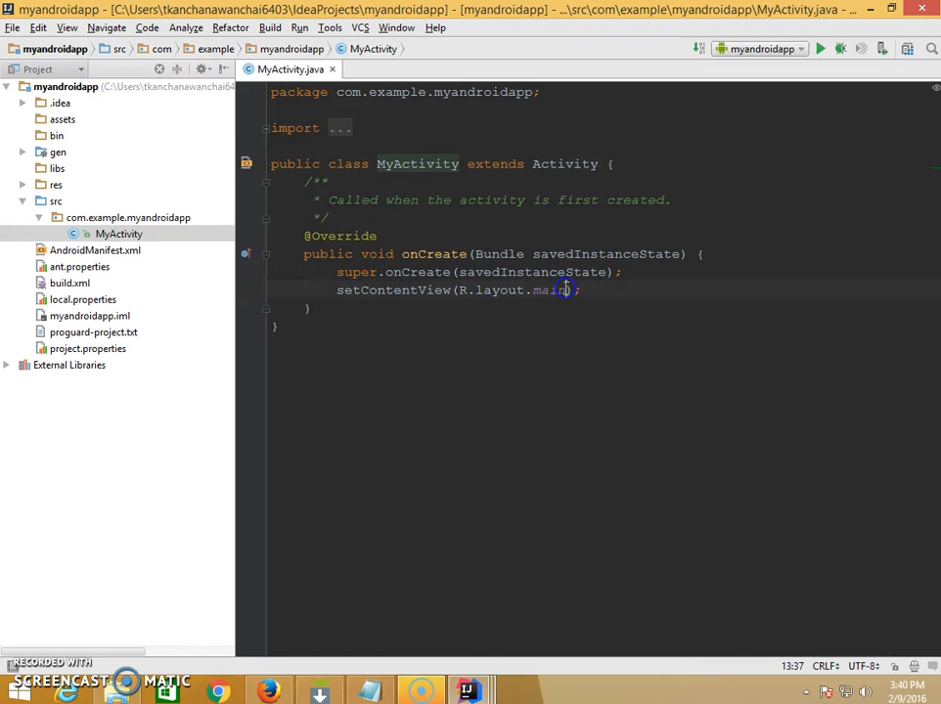
- Open the main.xml layout file from the res/layout folder of myandroidapp
{"action": "left_click", "coordinate": [22, 185]}
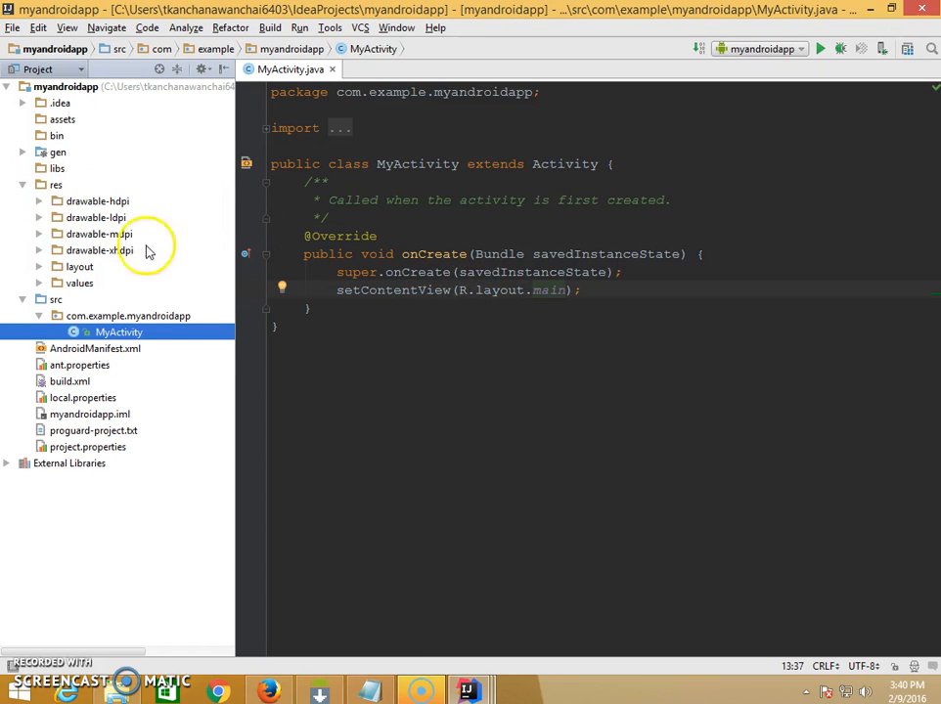
{"action": "left_click", "coordinate": [39, 267]}
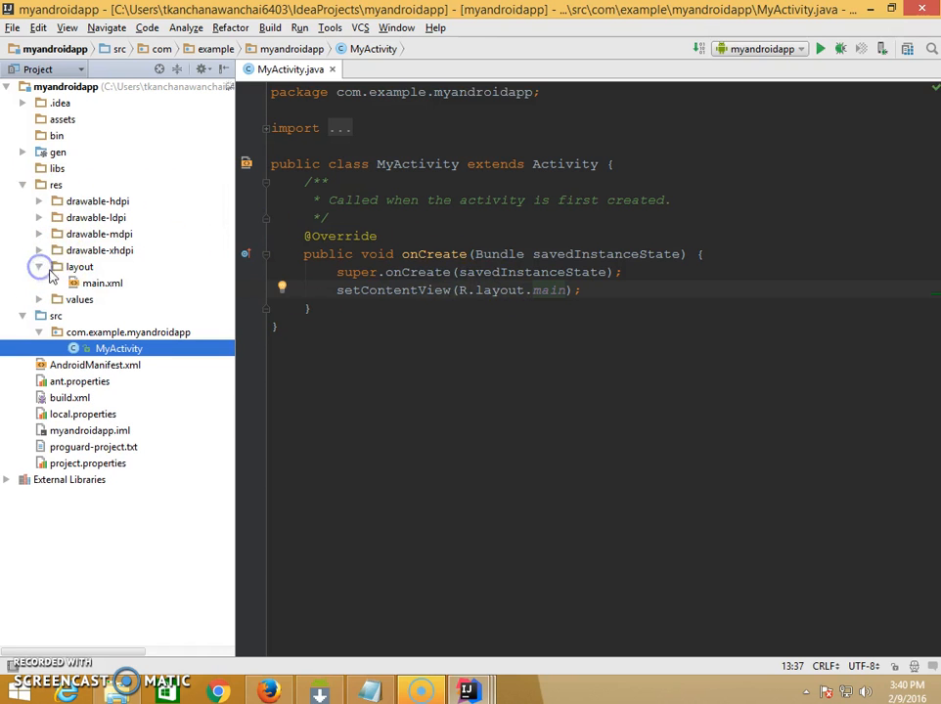
{"action": "left_click", "coordinate": [101, 285]}
{"action": "double_click", "coordinate": [101, 284]}
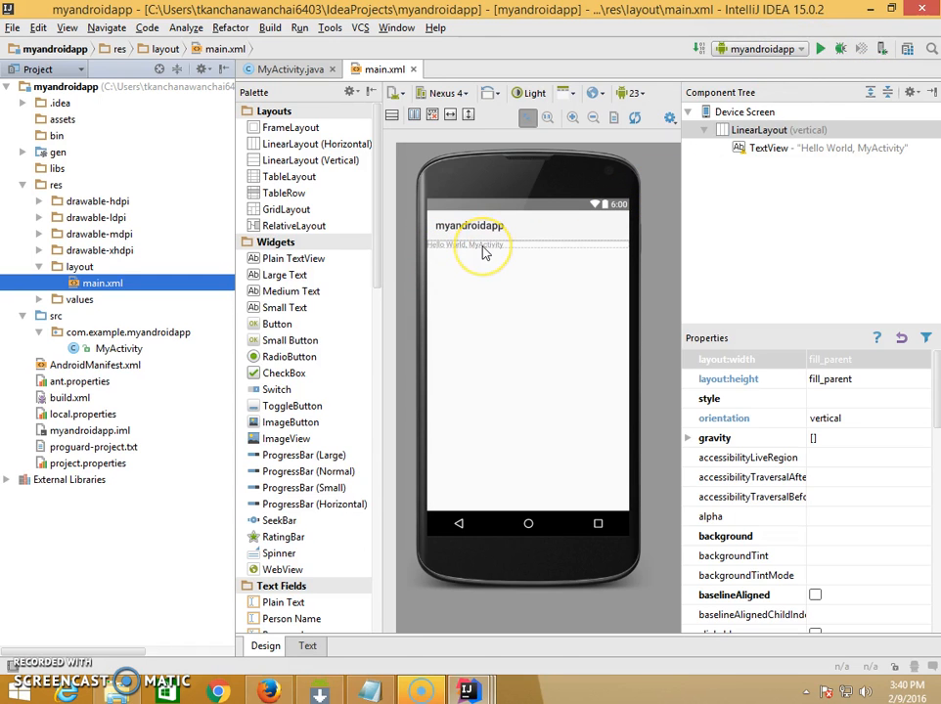
- Run the myandroidapp configuration
{"action": "left_click", "coordinate": [831, 48]}
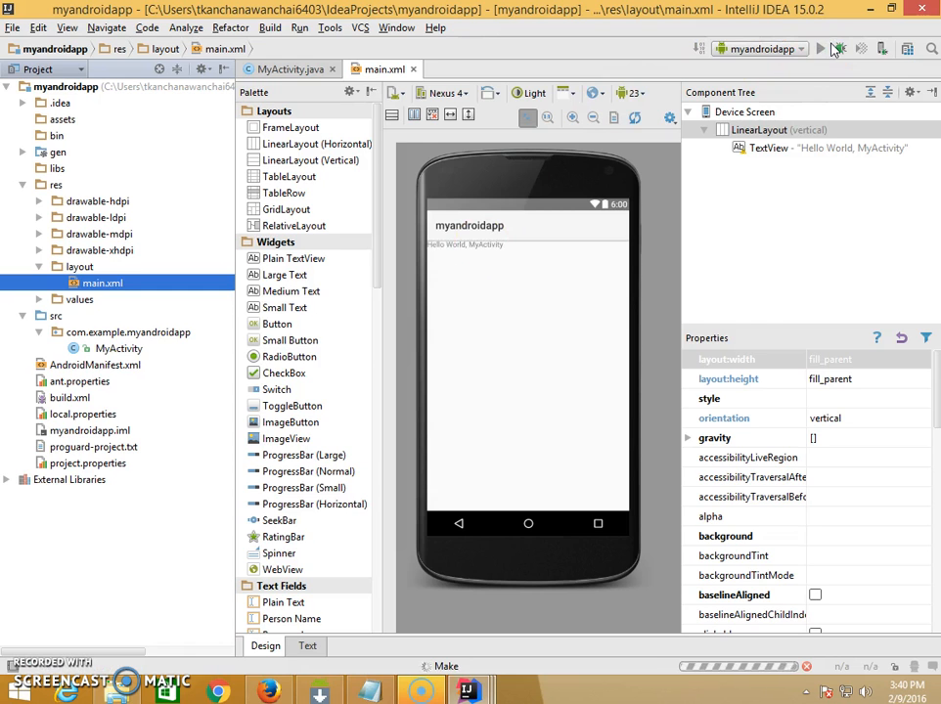